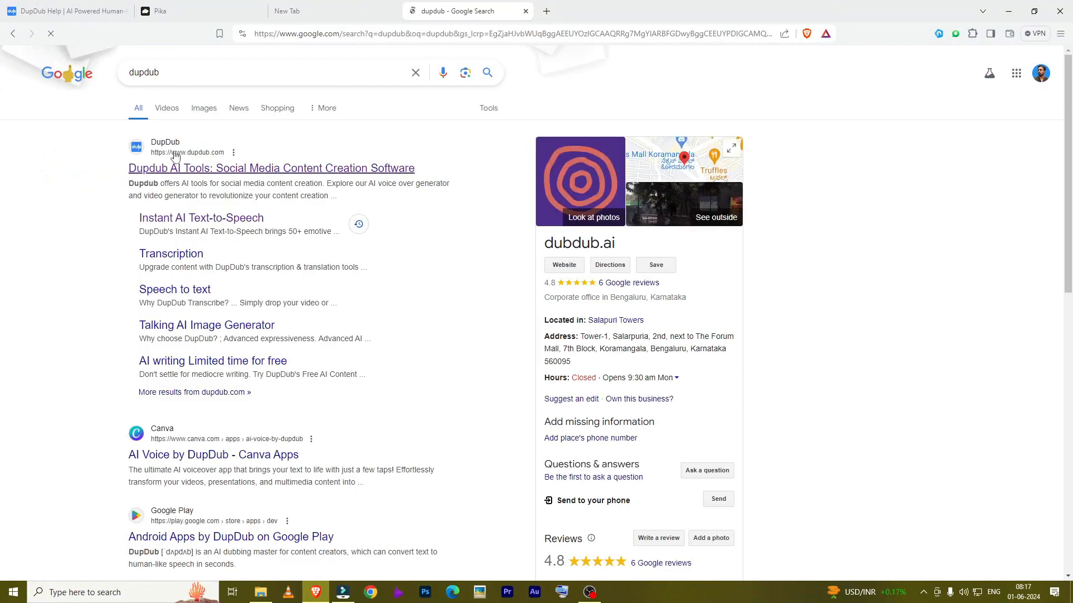
Switch to DupDub and open the existing "क्या आप Faceb..." project from the AI voiceover files.
click(84, 10)
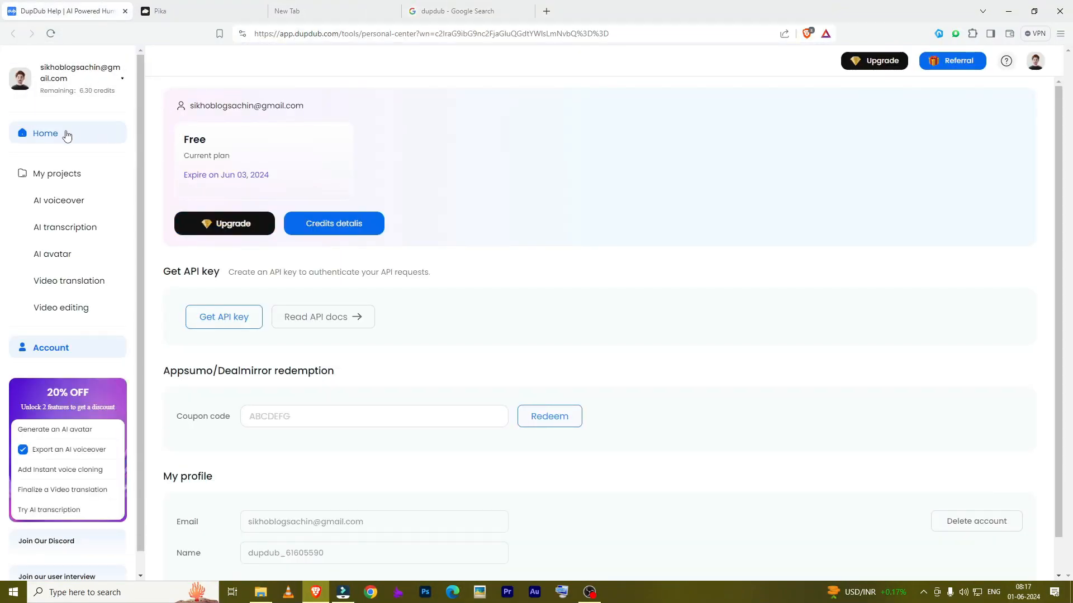
click(53, 135)
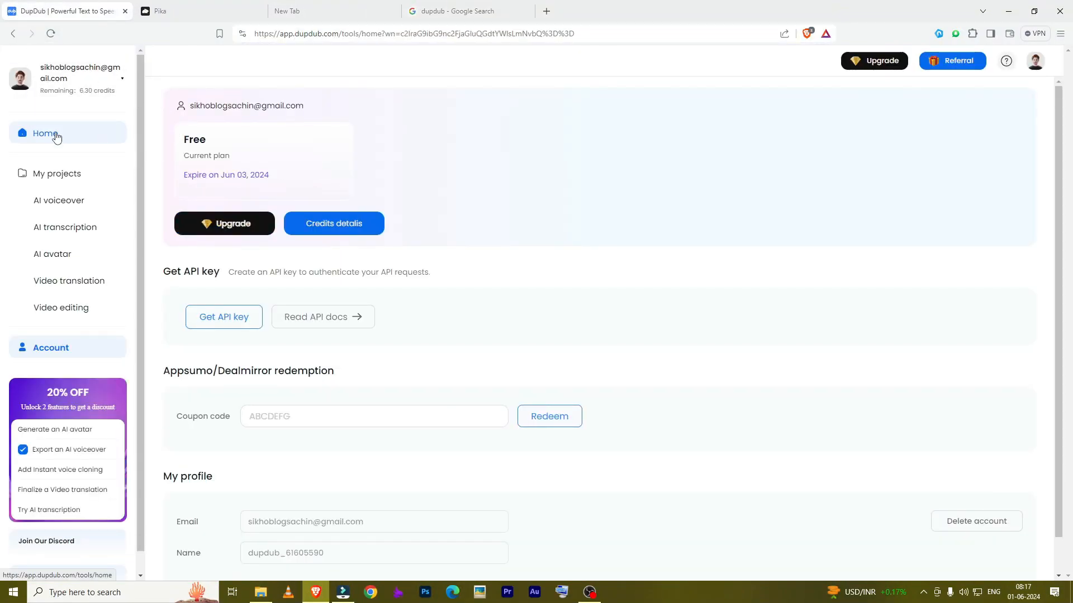
click(58, 200)
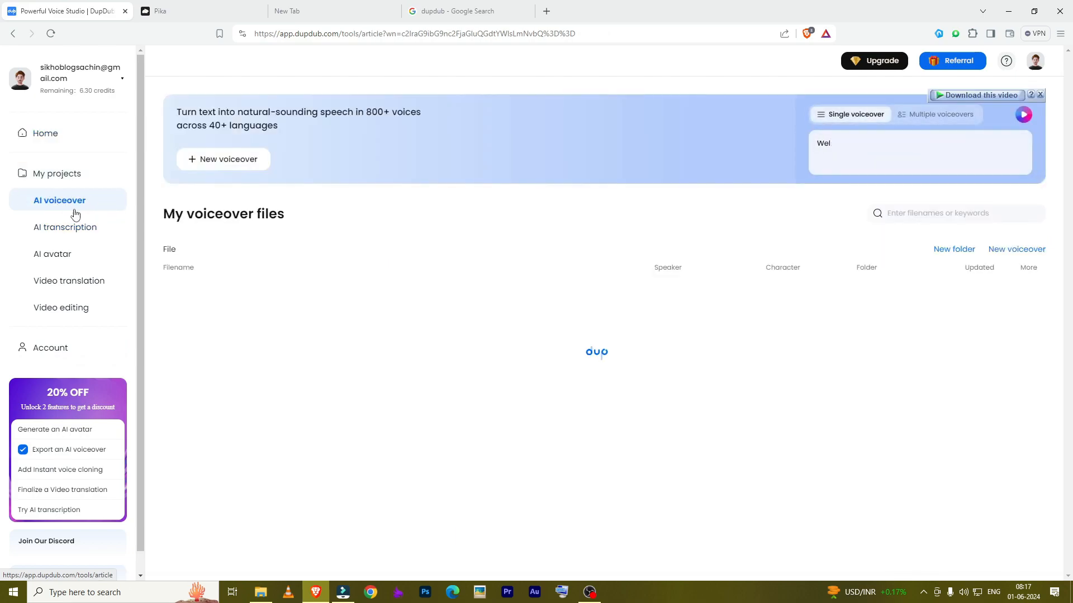
click(280, 366)
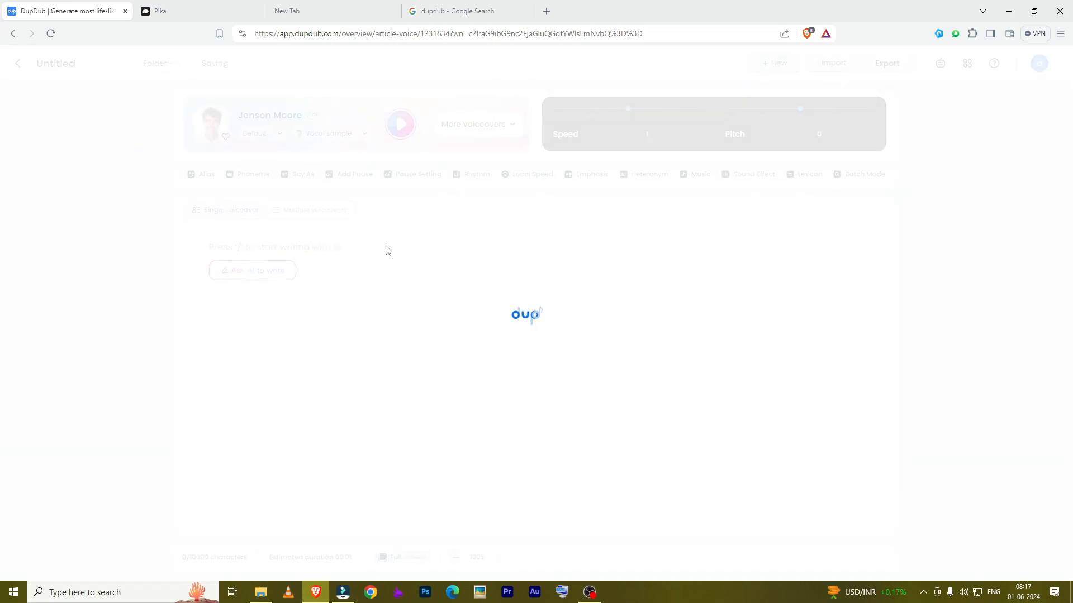
click(356, 317)
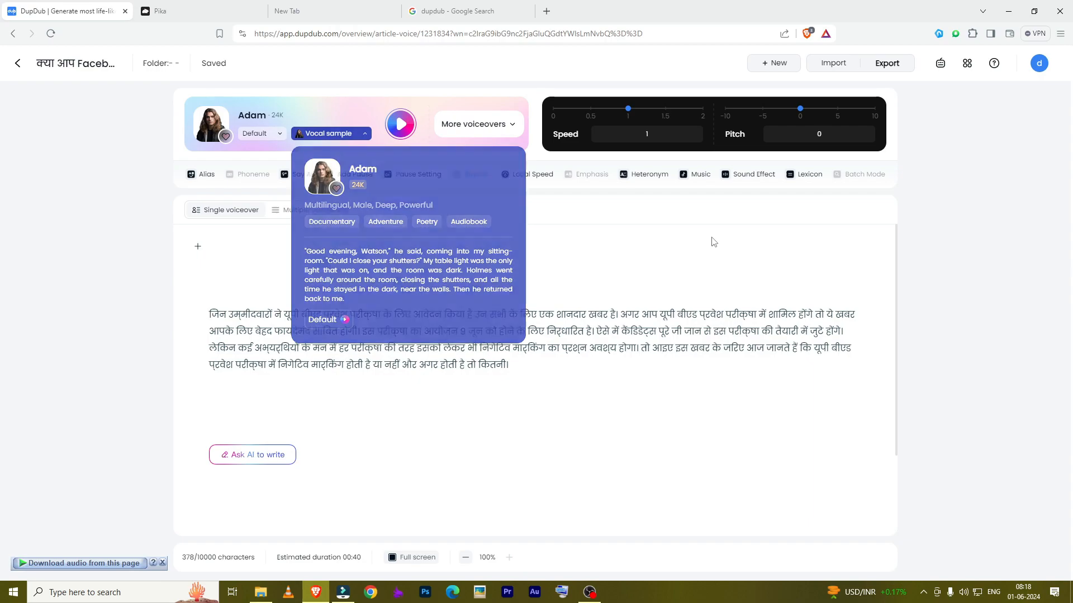
Review the voiceover's export formats and the WAV generation checklist, leaving both without exporting.
click(888, 63)
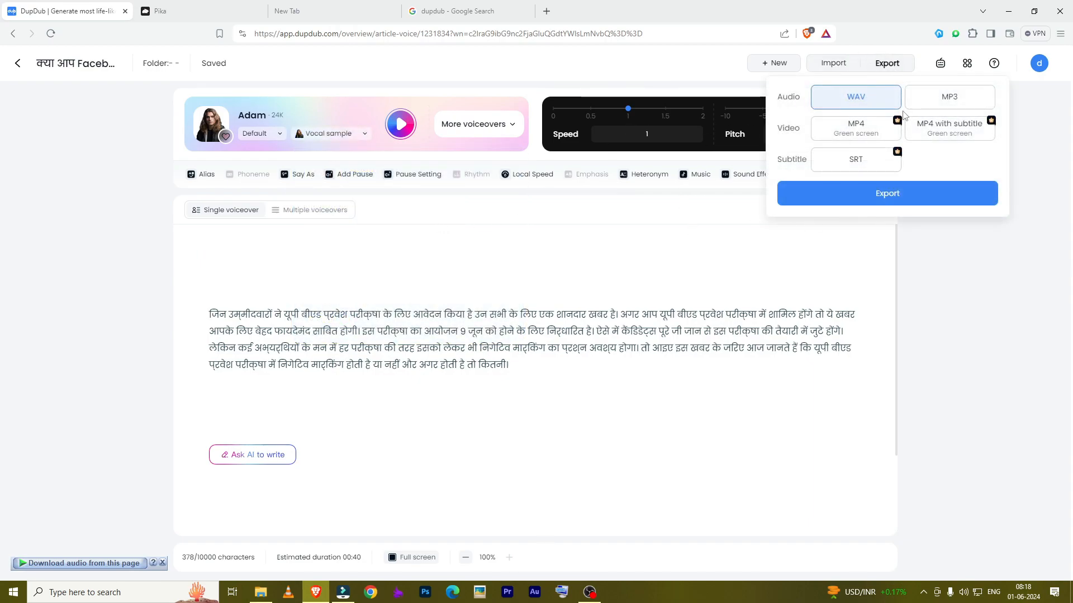
click(927, 199)
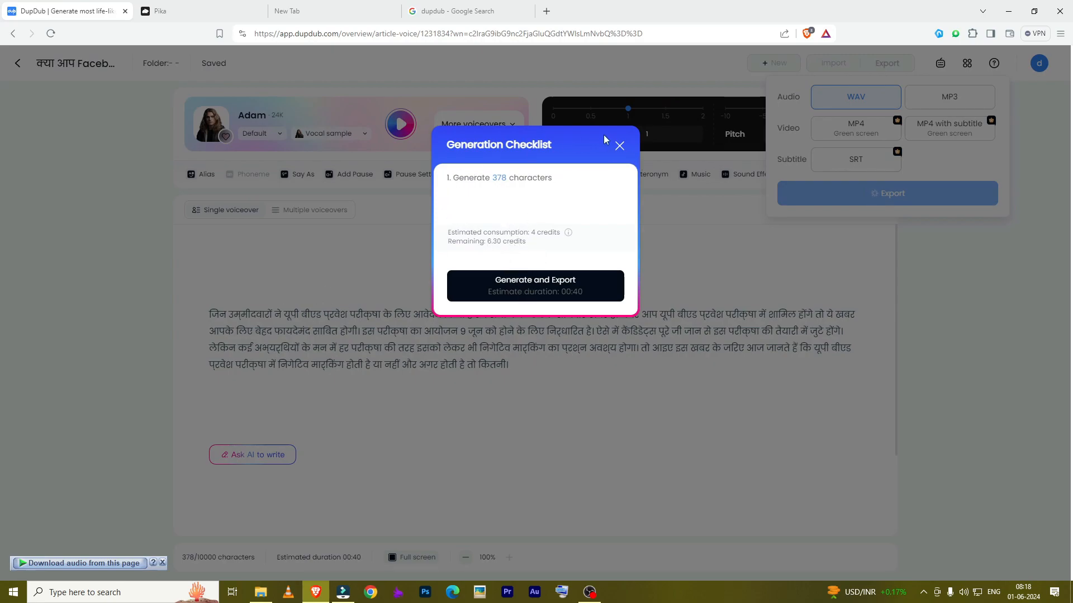
click(620, 147)
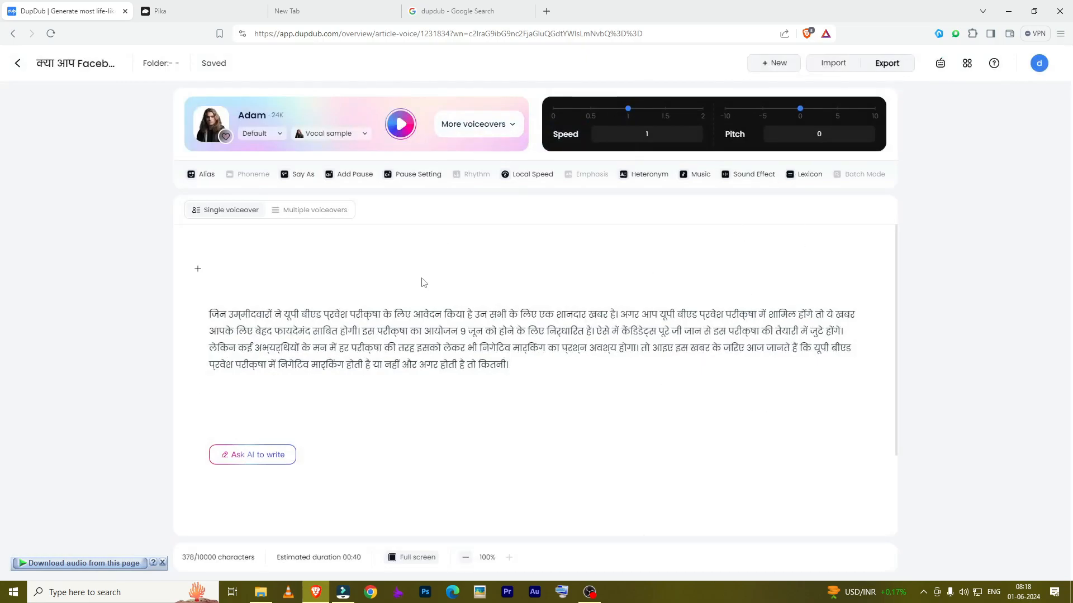
click(901, 65)
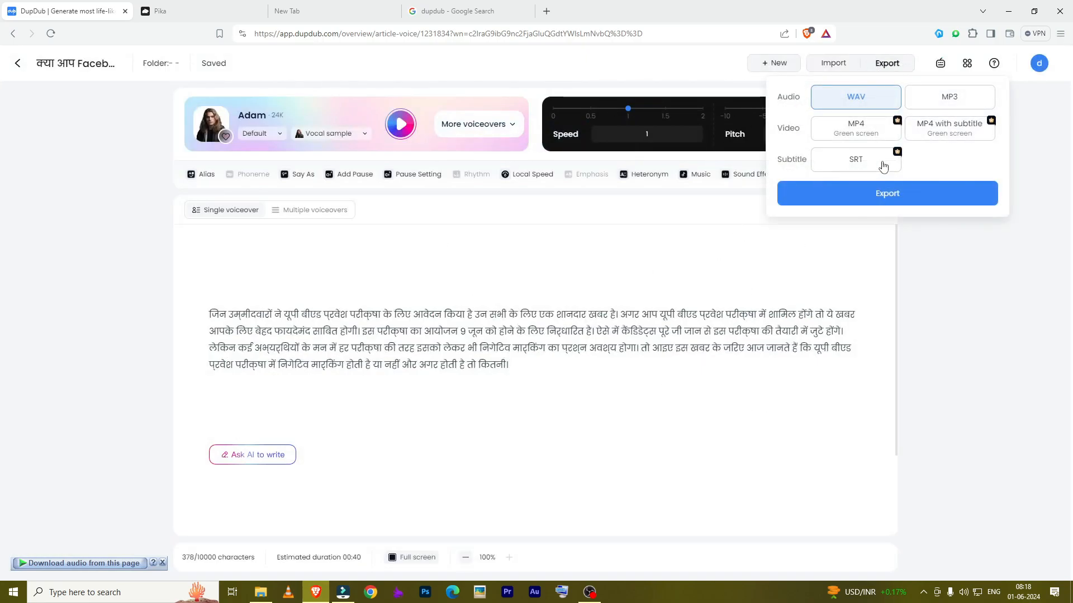
click(995, 308)
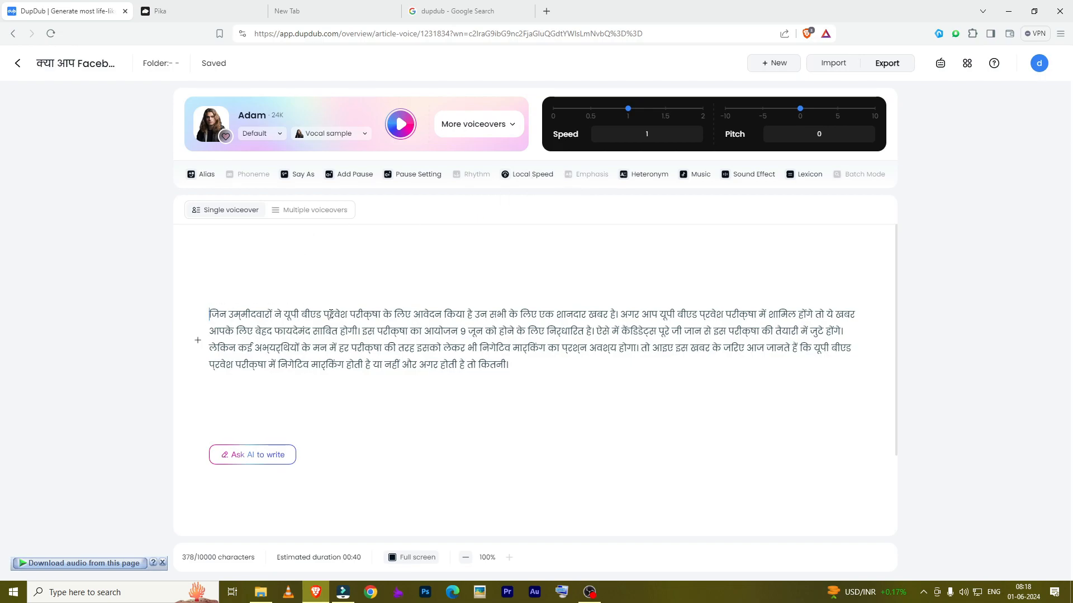
Delete the empty lines above the Hindi script.
key(BackSpace)
key(BackSpace)
key(BackSpace)
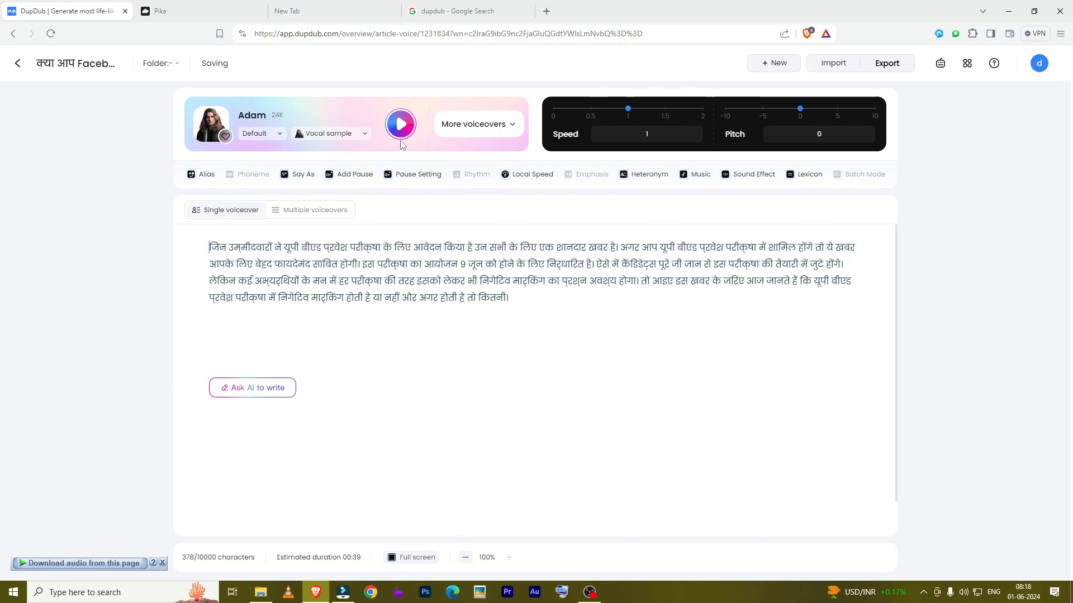
Browse the speaker library and search it for "adam", closing it without changing the selected voice.
click(257, 133)
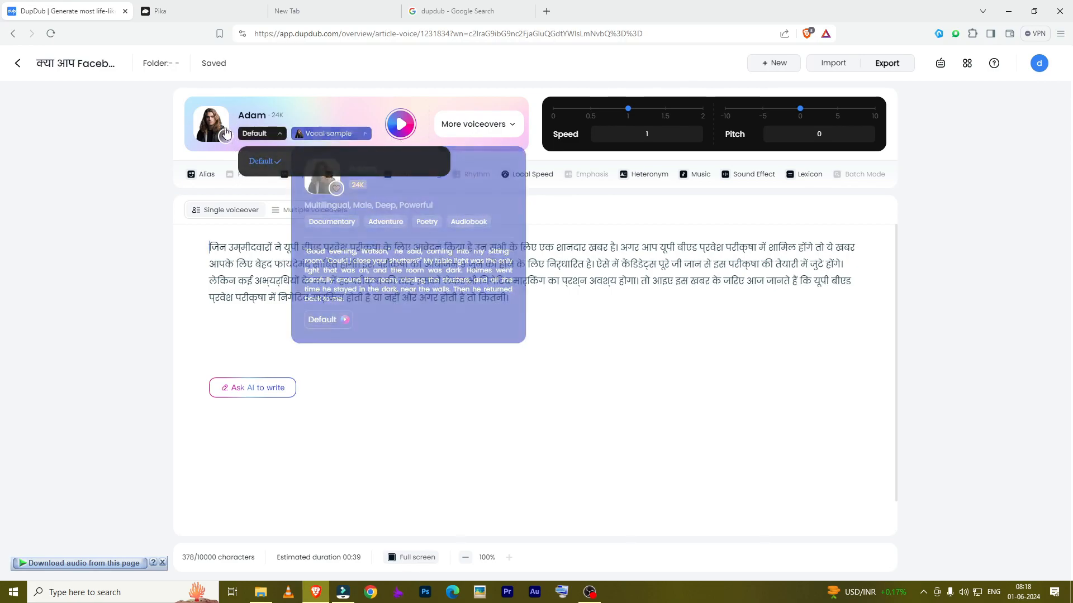
click(227, 136)
scroll(540, 264, down, 10)
scroll(518, 349, down, 10)
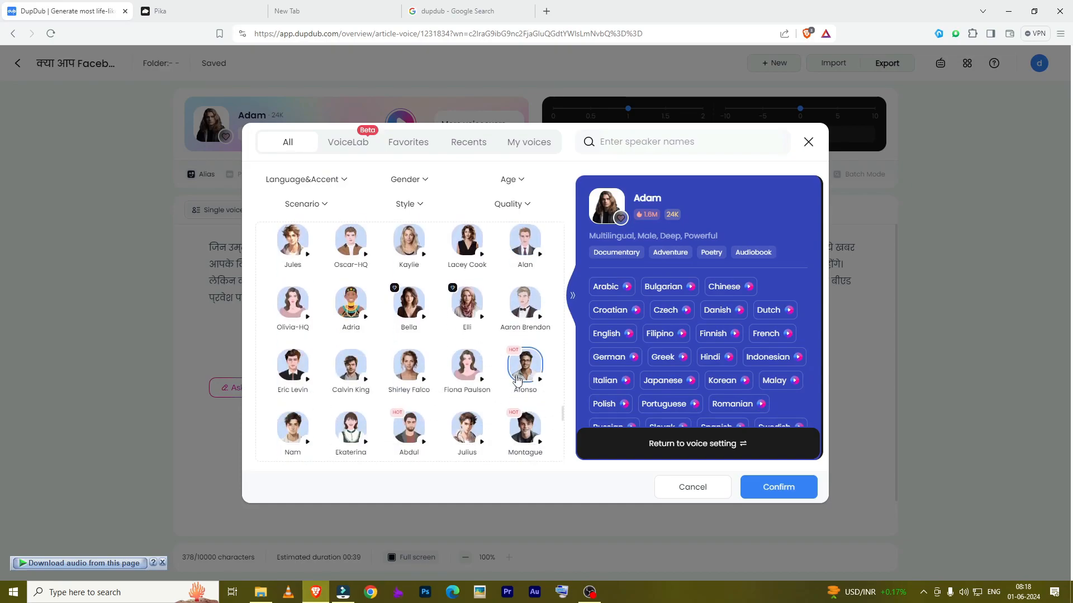
scroll(517, 380, down, 10)
click(698, 147)
text(adam)
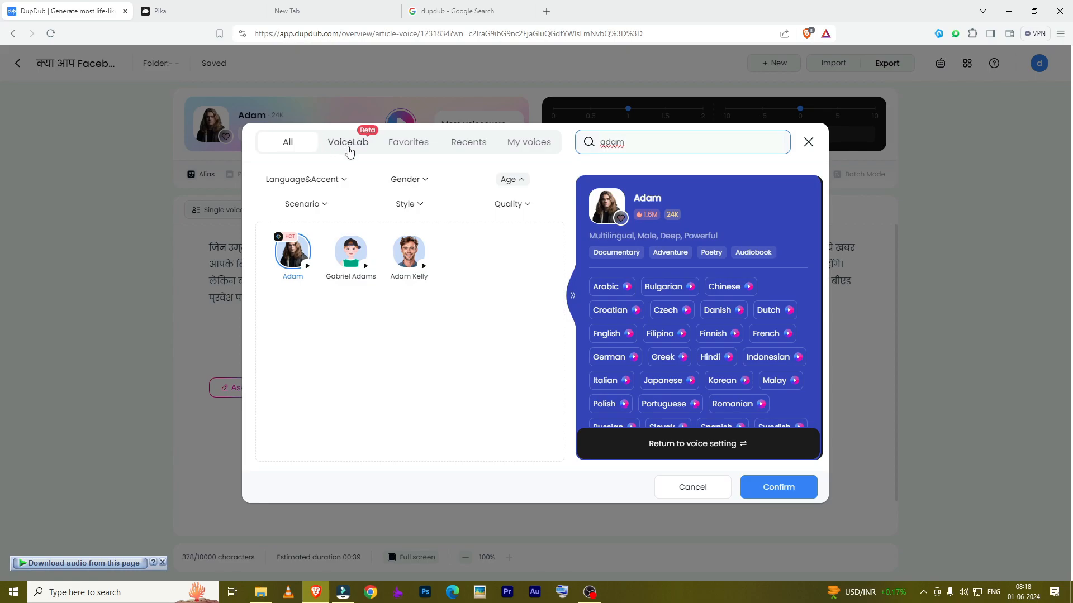
click(714, 489)
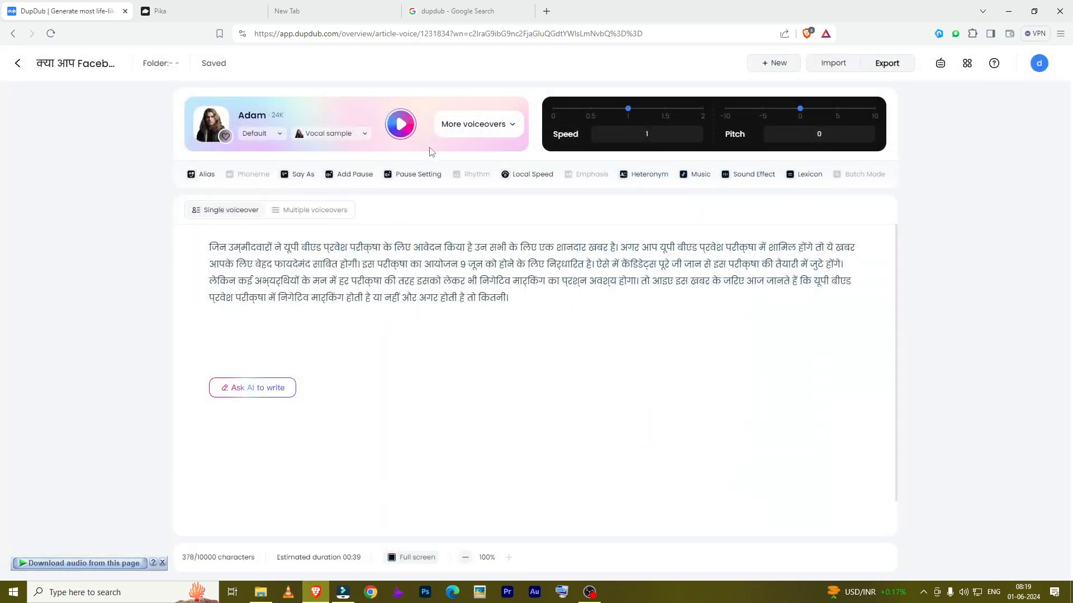
Set the voiceover's speed to 1.15 and preview the playback both before and after the change.
click(409, 135)
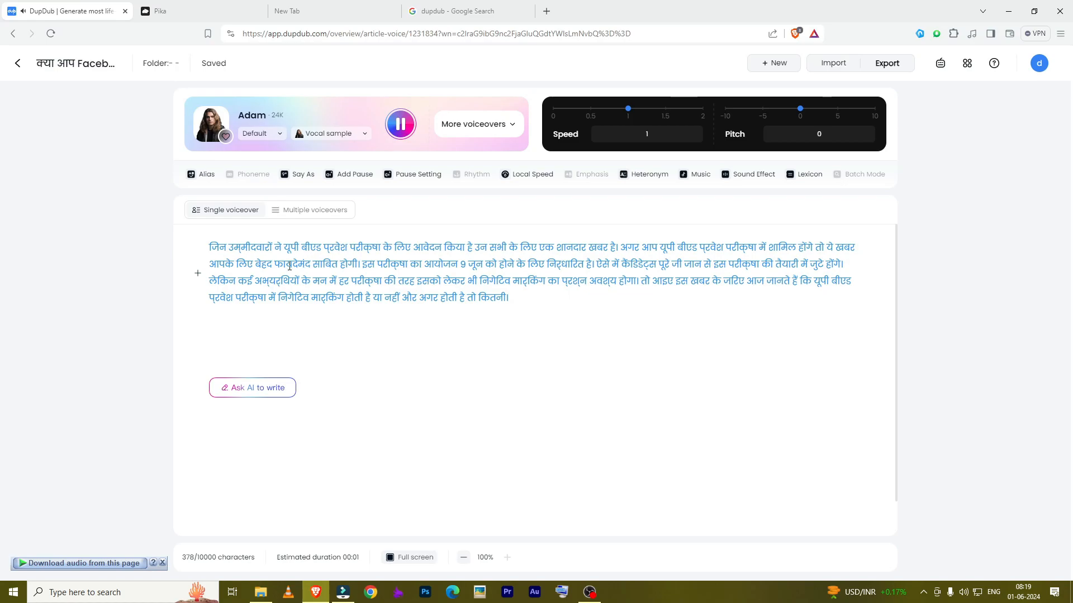
click(403, 133)
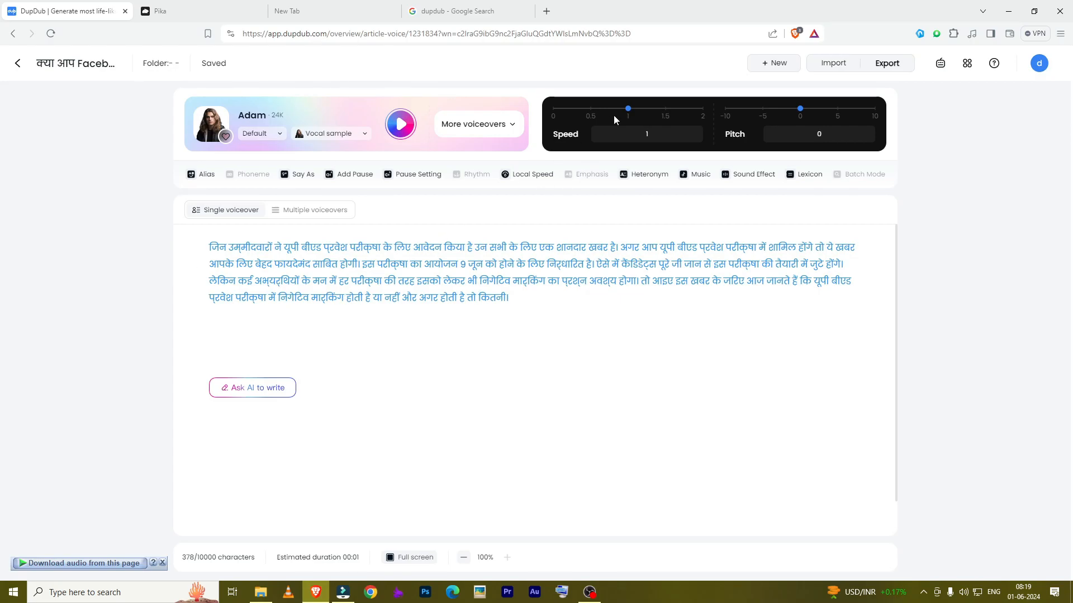
mouse_move(806, 115)
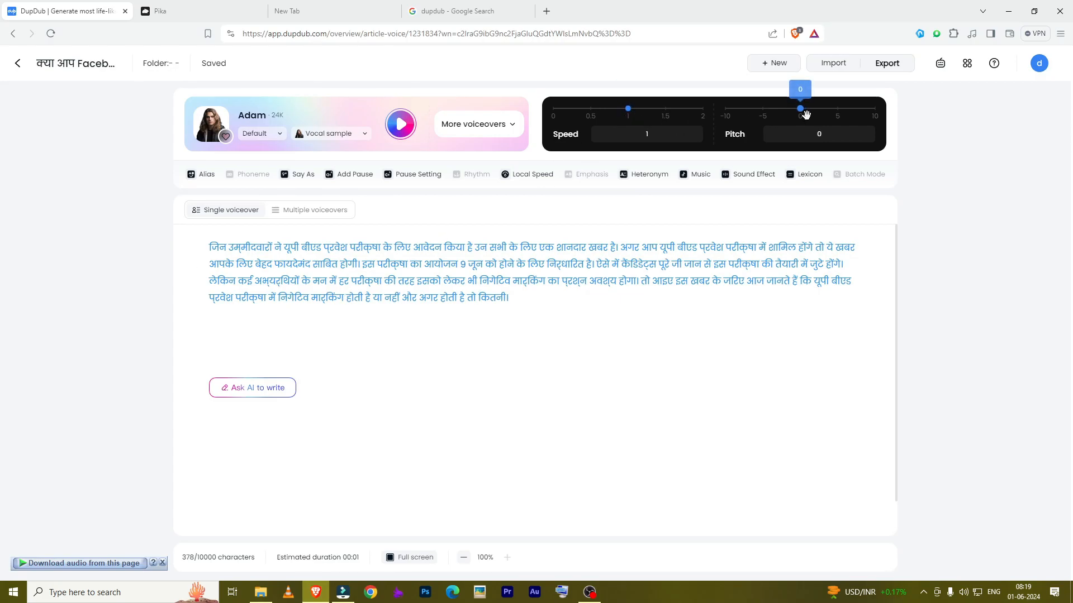
mouse_move(630, 110)
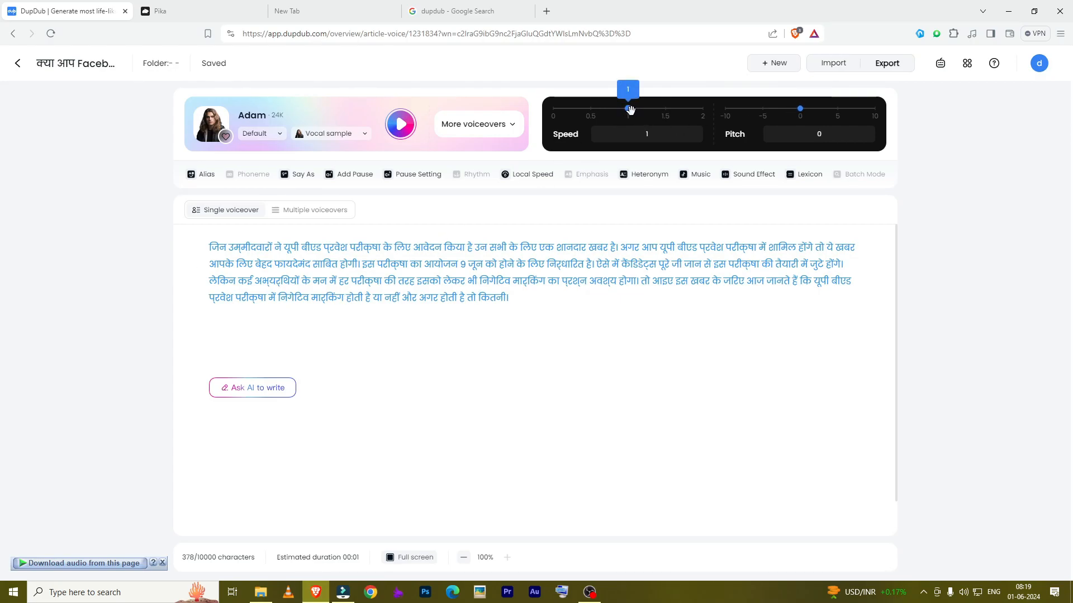
drag(630, 111, 643, 113)
click(401, 123)
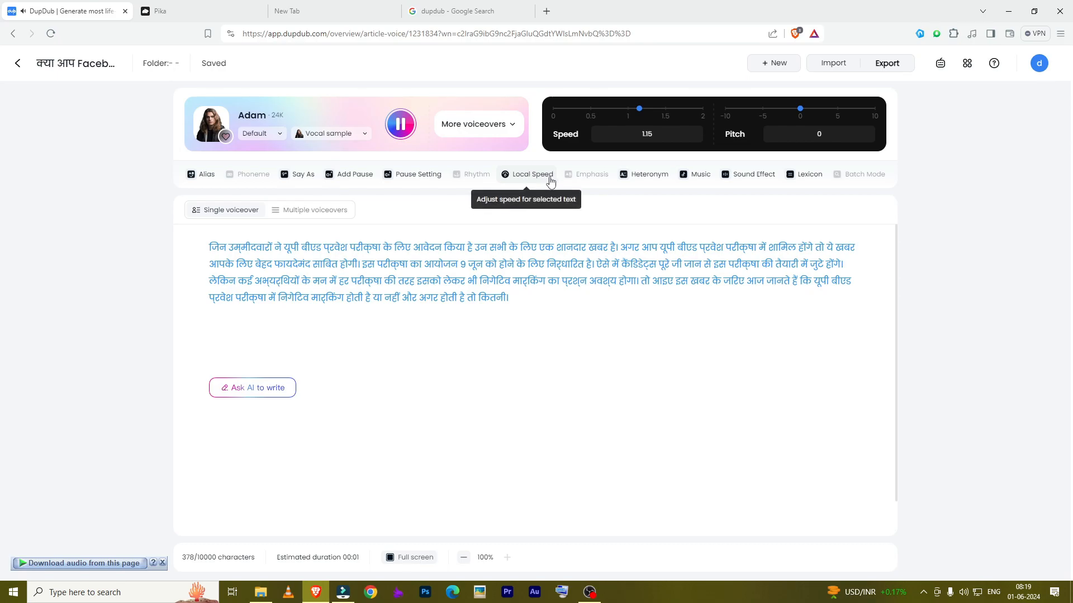
click(401, 124)
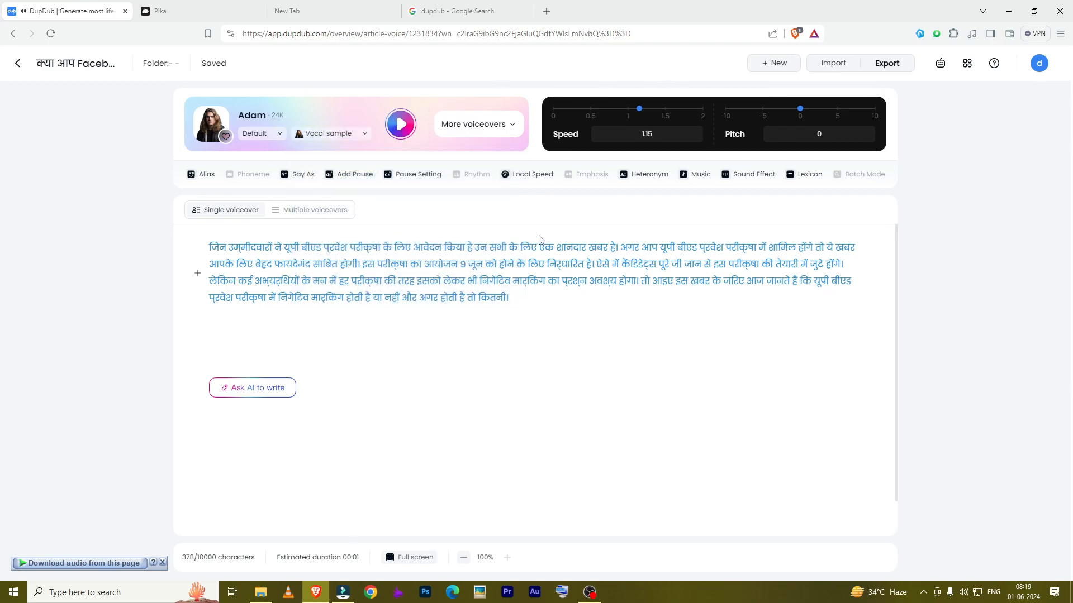
Check the generation checklist for a WAV export at the adjusted speed and close it without generating.
click(875, 64)
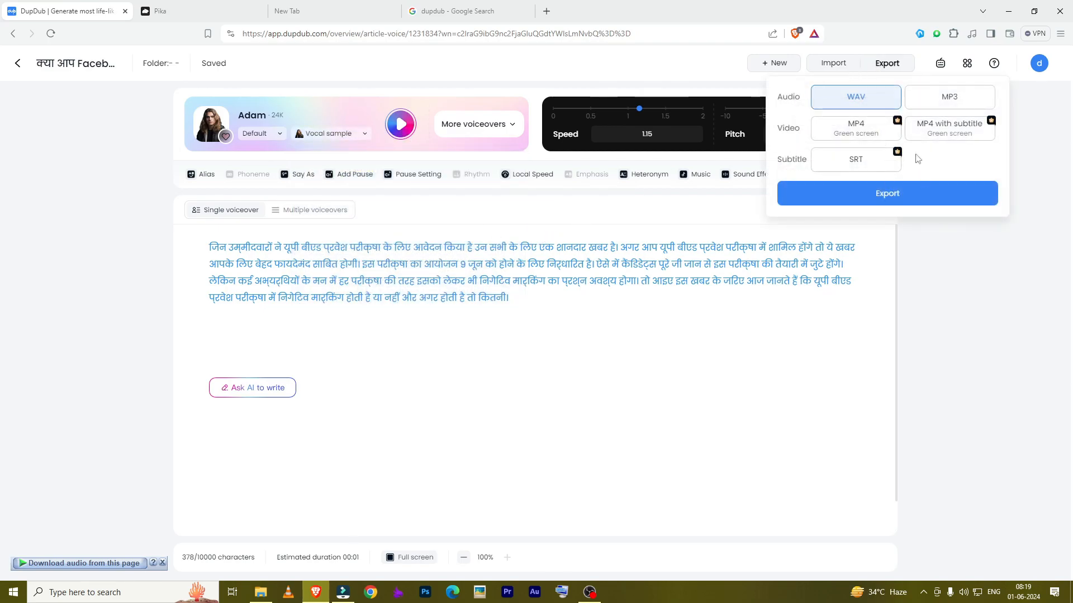
click(884, 196)
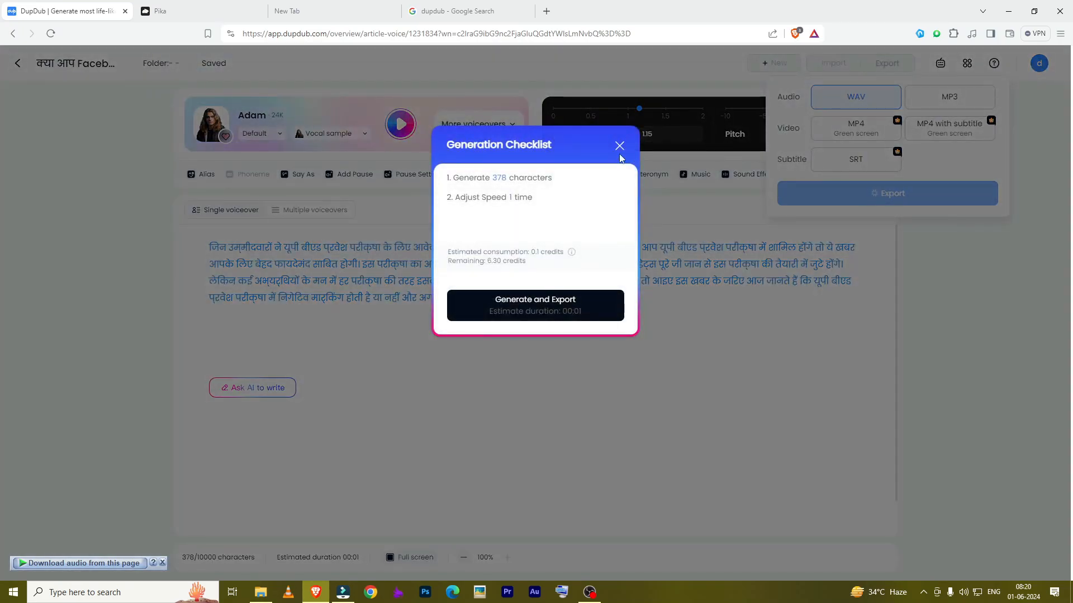
click(619, 146)
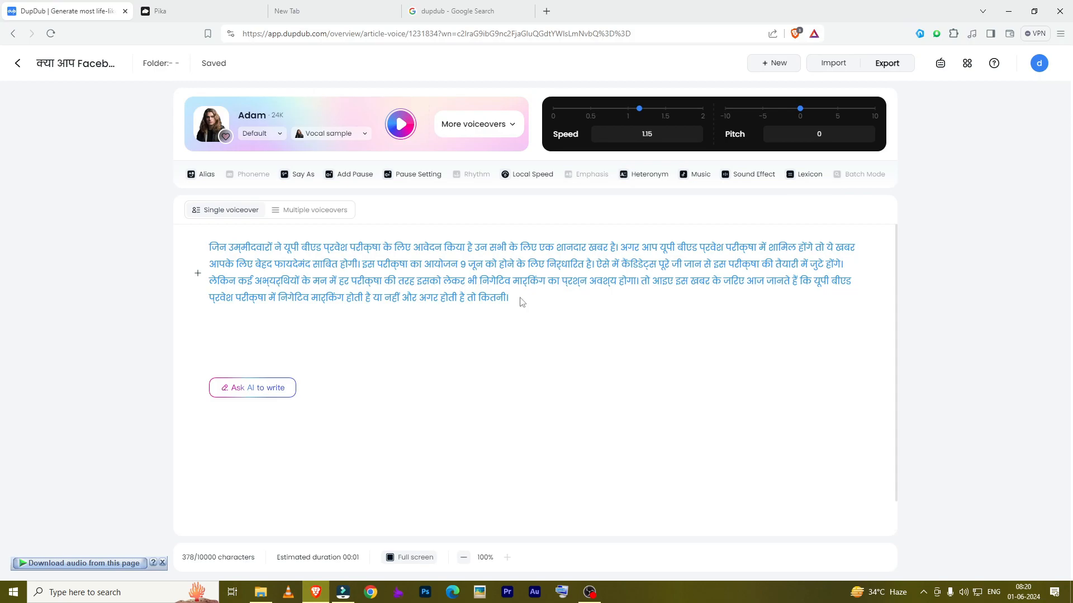
View the Pika home page and return to the DupDub voiceover editor.
click(227, 9)
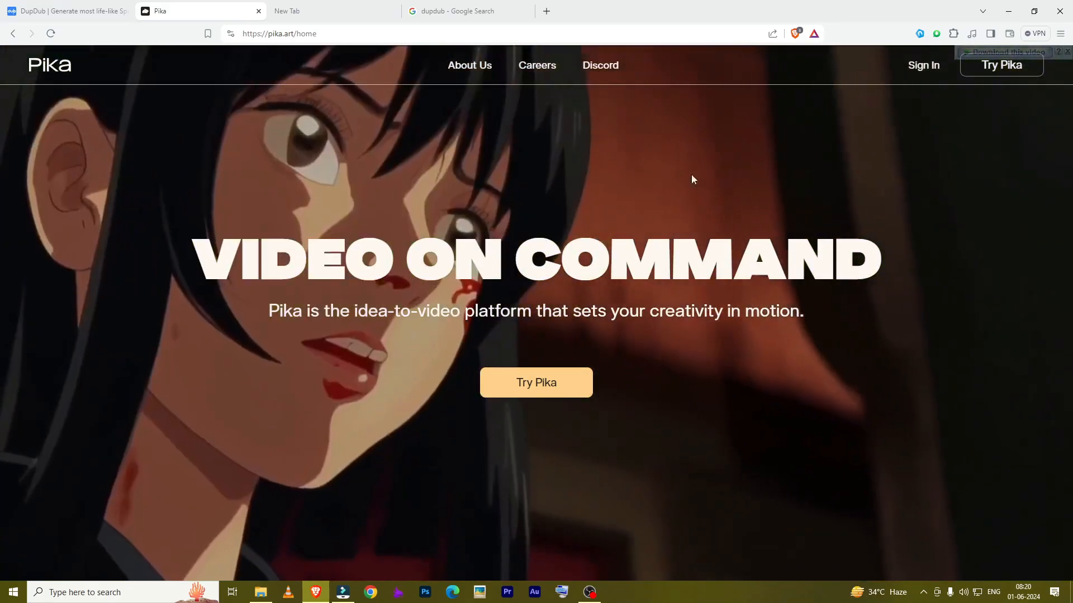
click(25, 5)
scroll(438, 345, down, 2)
scroll(280, 407, up, 2)
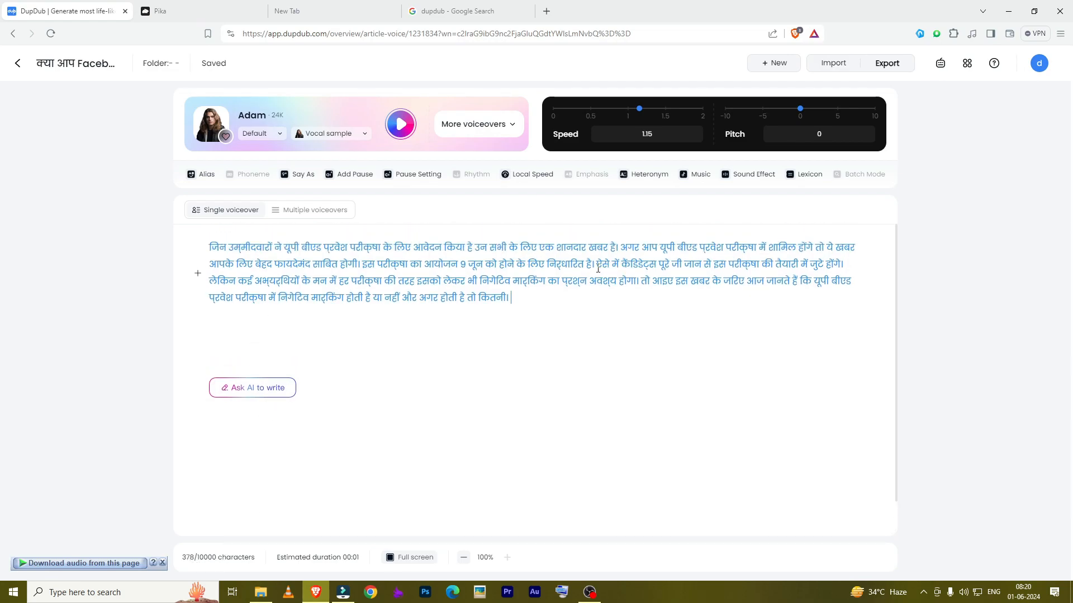
Copy and delete the script from "ऐसे में" onward, and paste it back after the remaining sentences.
drag(597, 267, 610, 304)
key(ctrl+c)
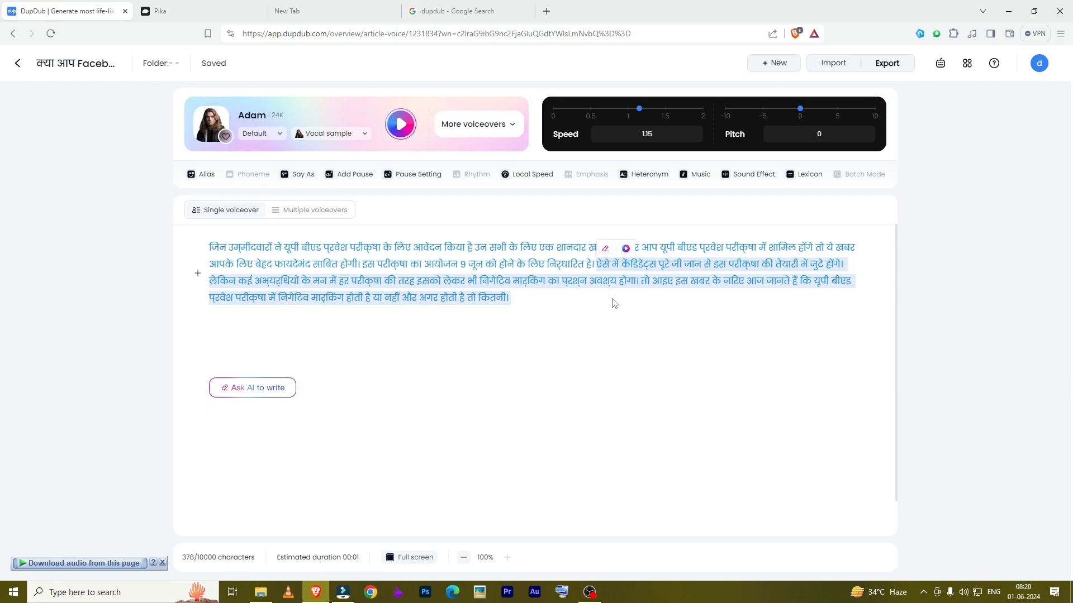
key(BackSpace)
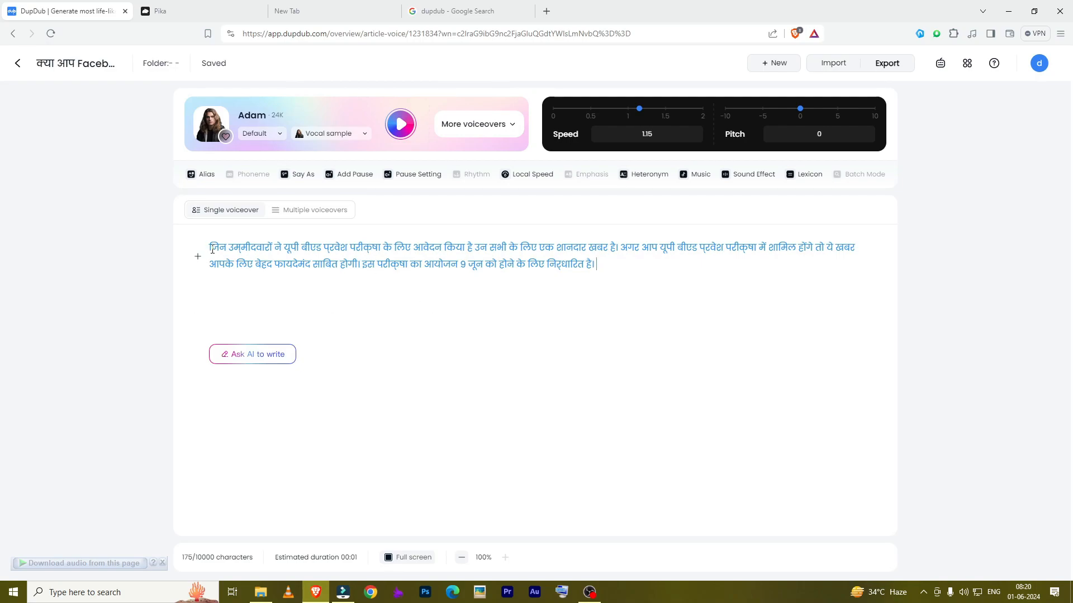
drag(212, 252, 598, 267)
click(619, 278)
key(ctrl+v)
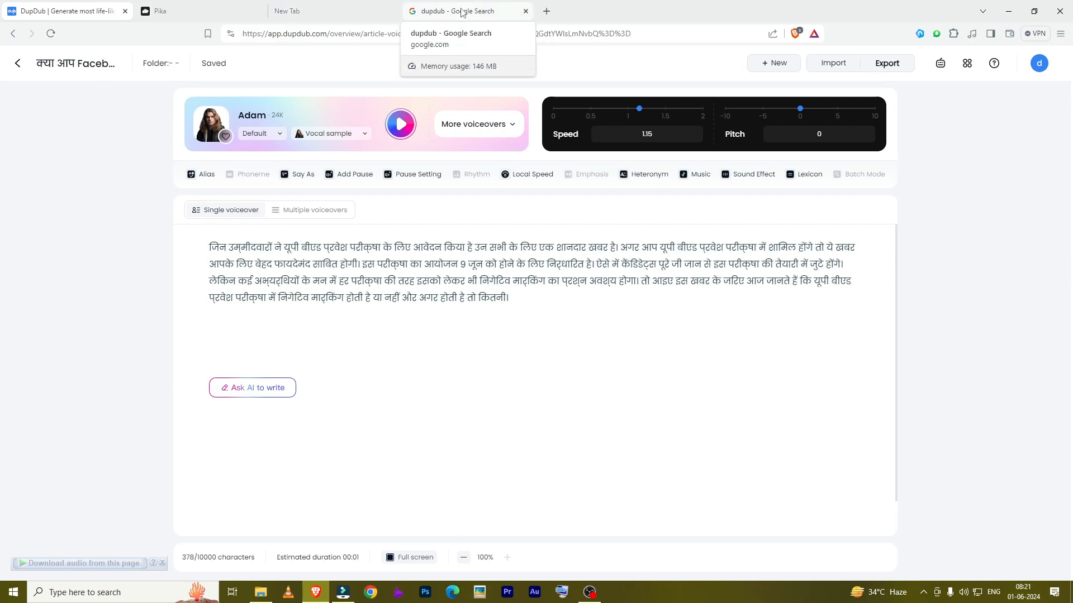
Search Google for "news hindi" and open Aaj Tak's Delhi news page to browse its articles.
click(461, 12)
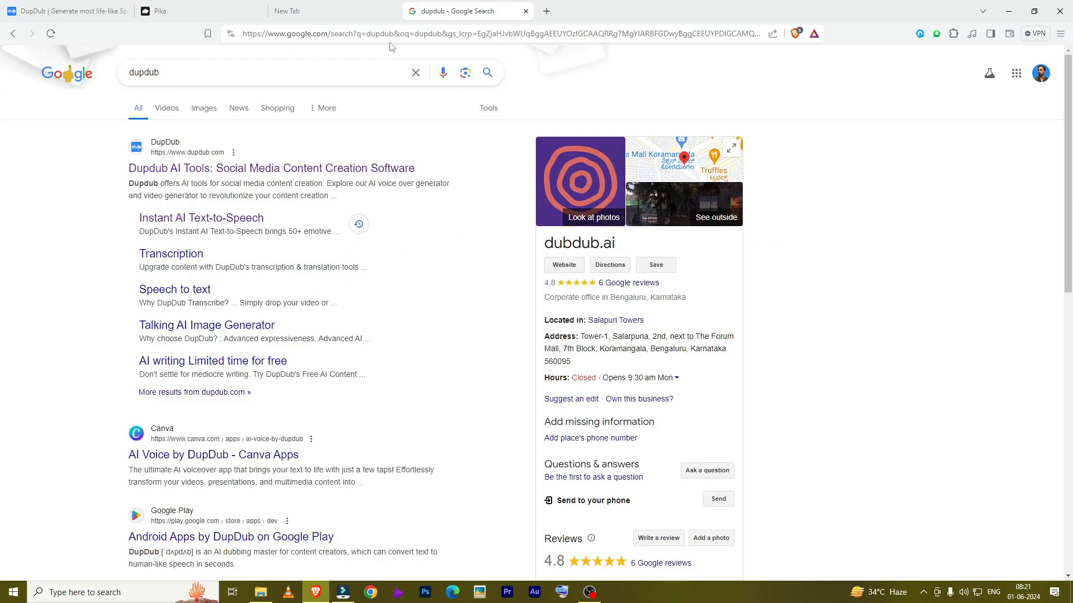
double_click(313, 68)
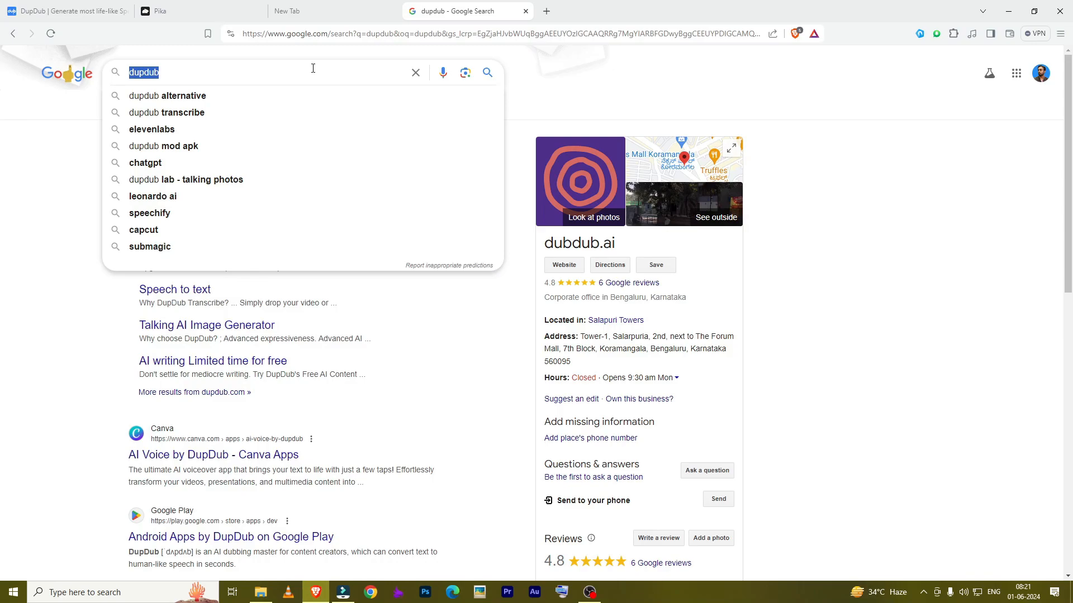
text(news hindi)
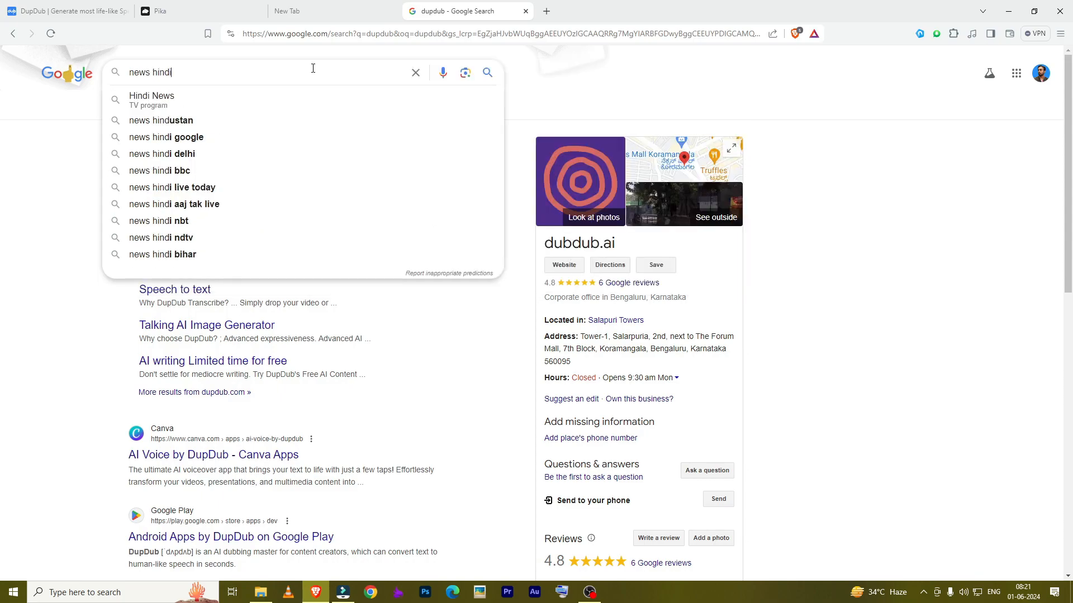
key(Return)
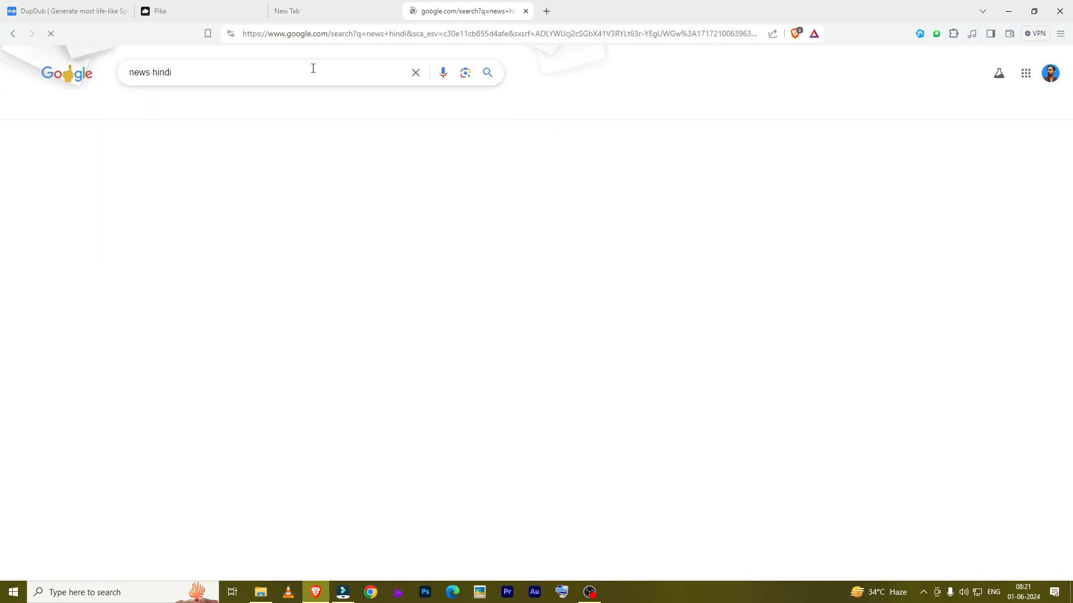
click(211, 168)
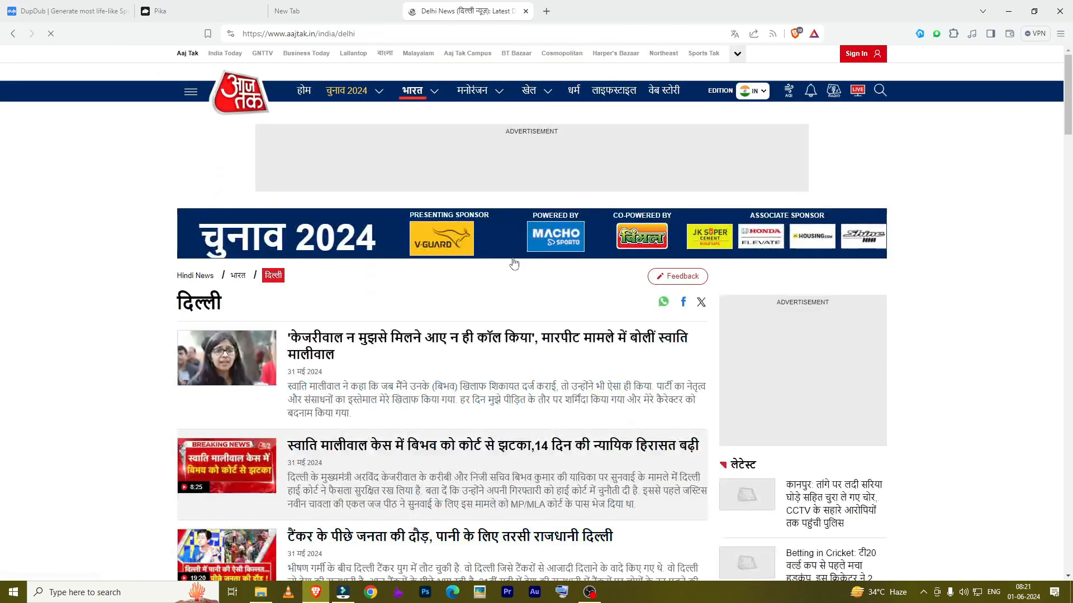
scroll(514, 263, down, 2)
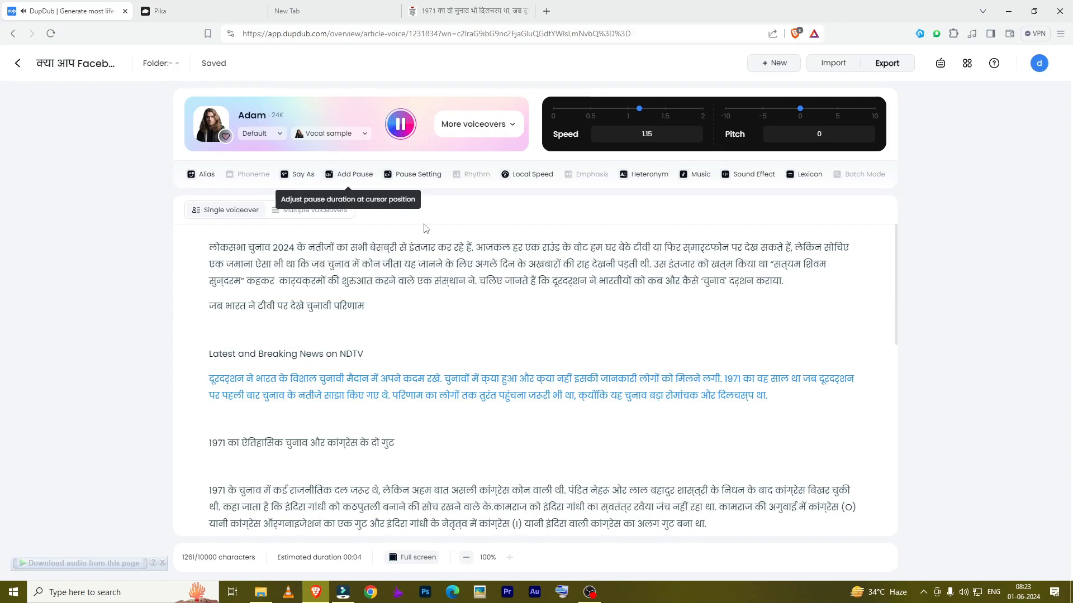
Pause the voiceover preview and review the pasted news script from beginning to end.
click(400, 124)
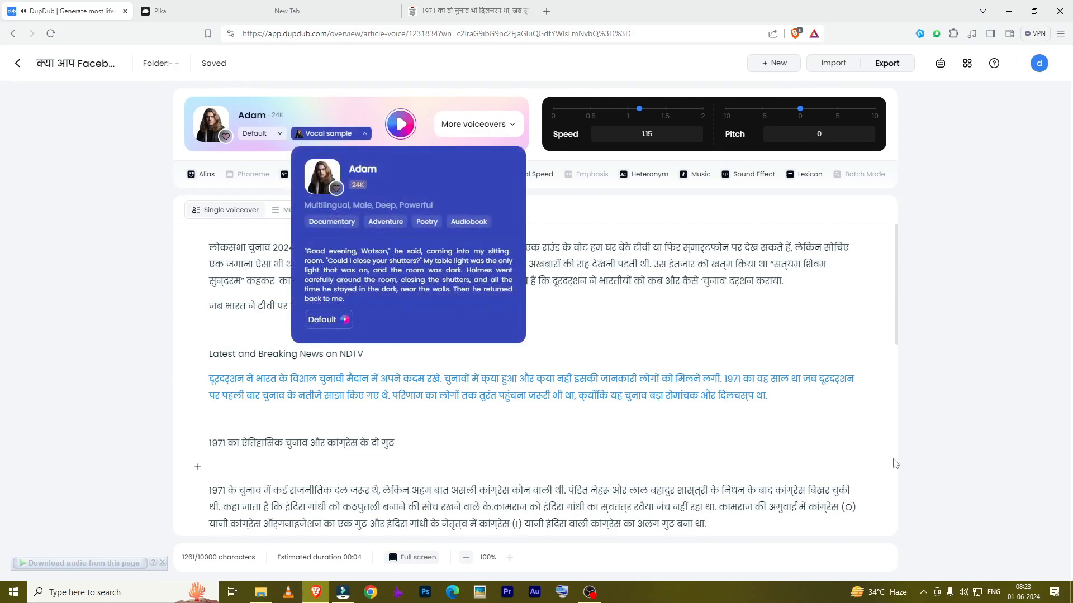
scroll(491, 279, down, 5)
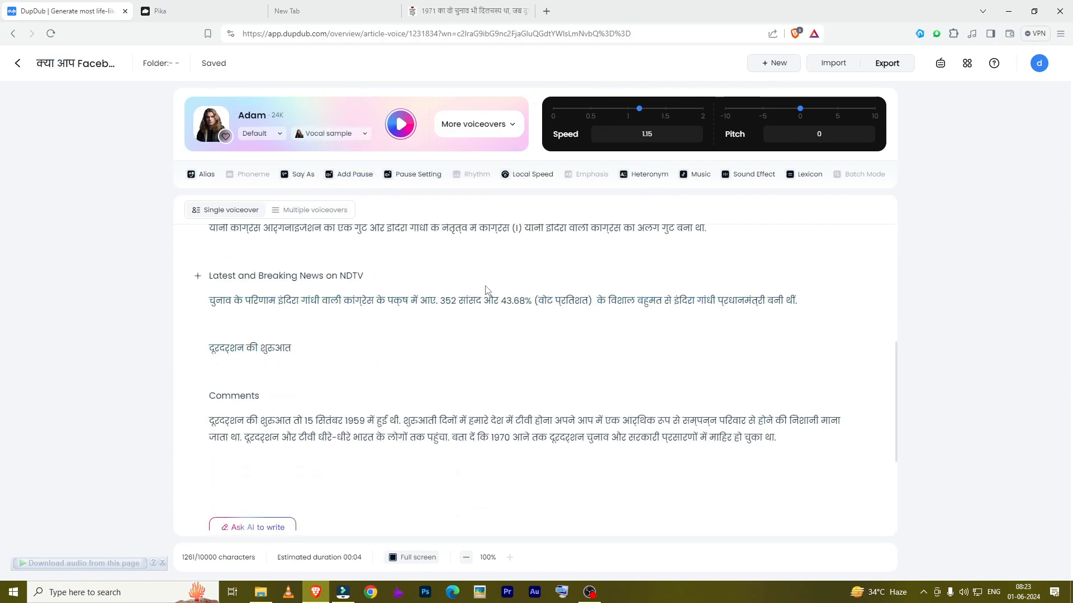
scroll(508, 357, down, 3)
scroll(475, 380, up, 5)
scroll(450, 395, up, 3)
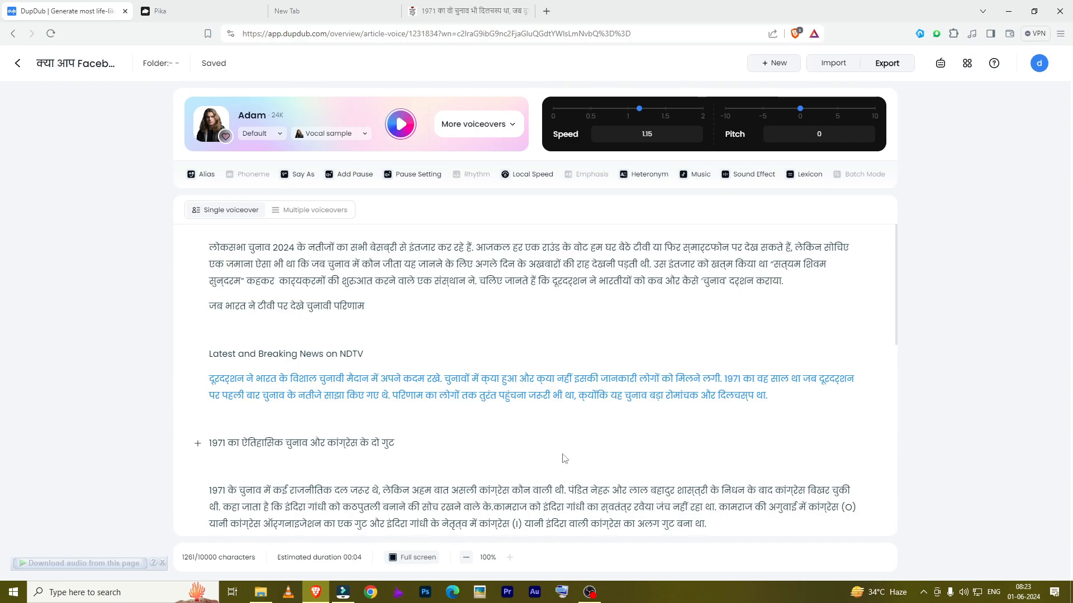
Check the running recording in OBS and return to the DupDub editor.
click(590, 594)
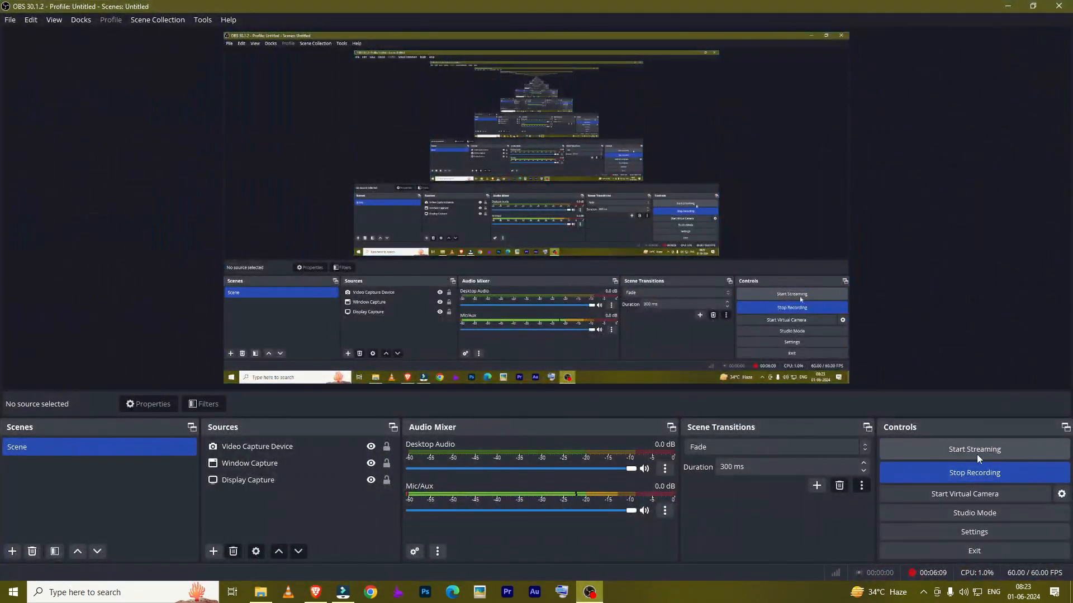
click(997, 8)
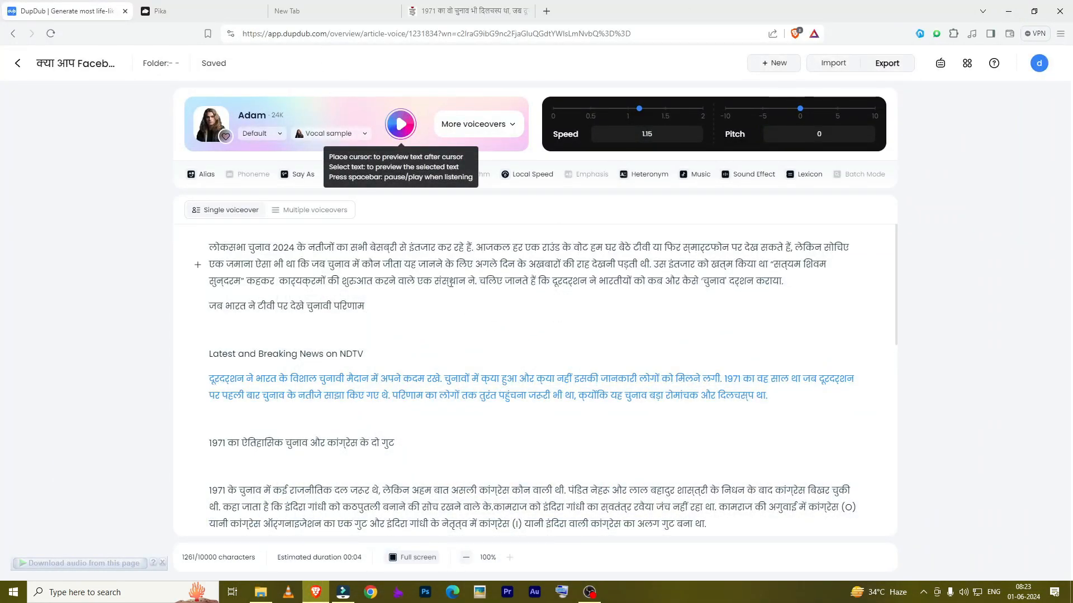
Place the text cursor at the very start of the news script and look over the following paragraphs.
click(214, 249)
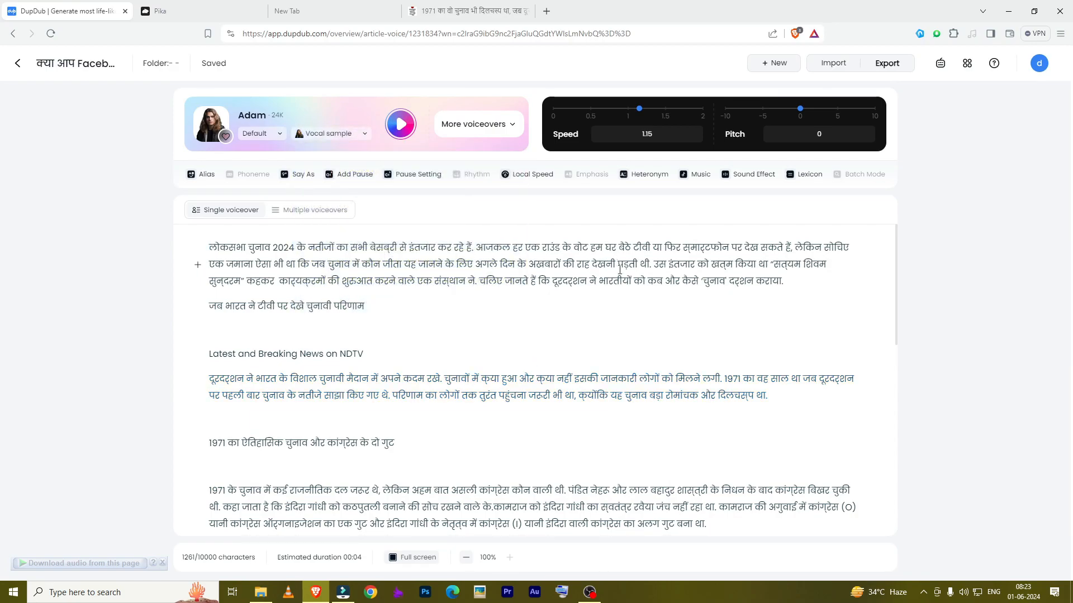
scroll(497, 358, down, 10)
scroll(500, 373, up, 10)
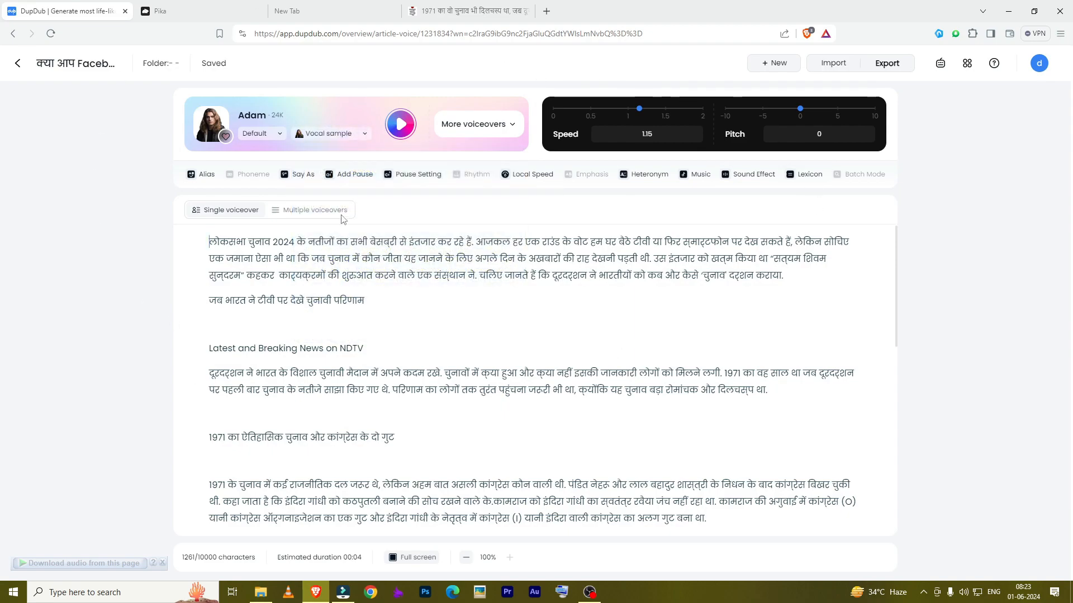
scroll(663, 419, down, 6)
scroll(556, 345, up, 5)
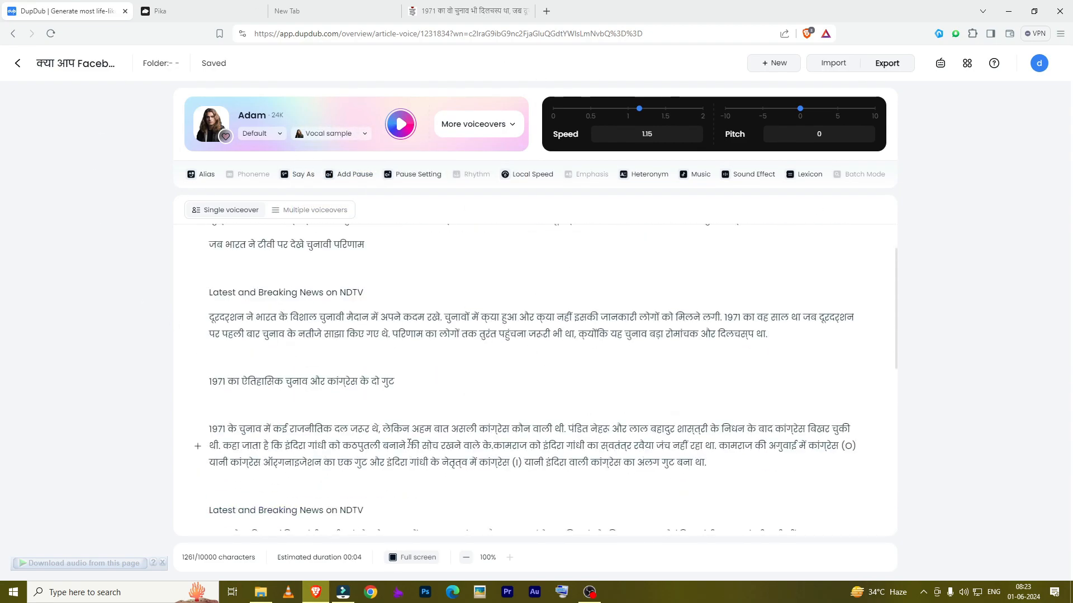
scroll(506, 335, up, 1)
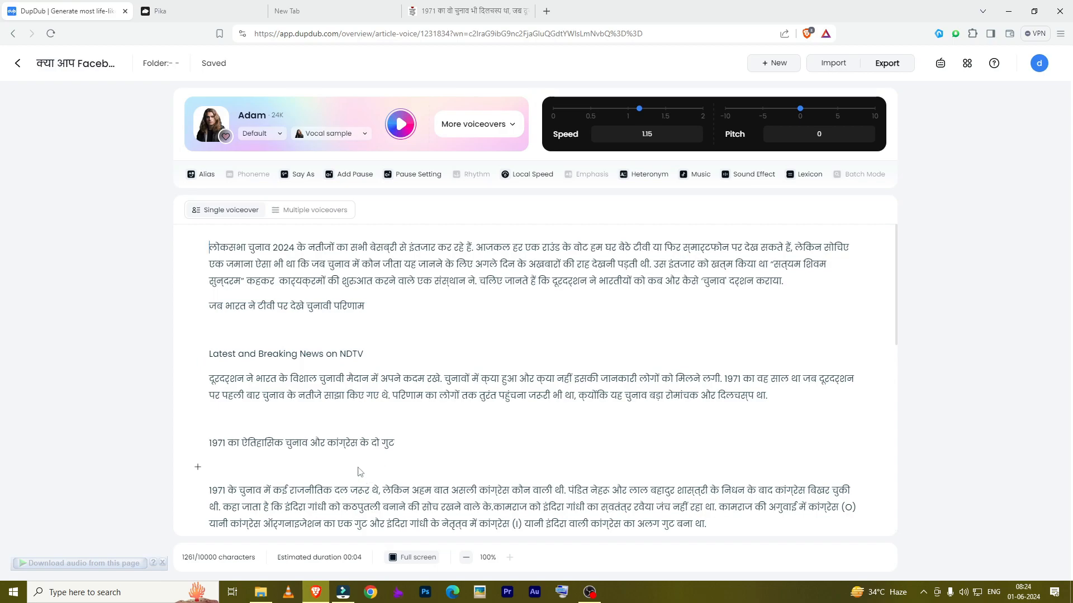
Switch to Filmora, split the screen recording clip at 00:00:07:53, and delete the part before the cut.
click(343, 591)
click(577, 198)
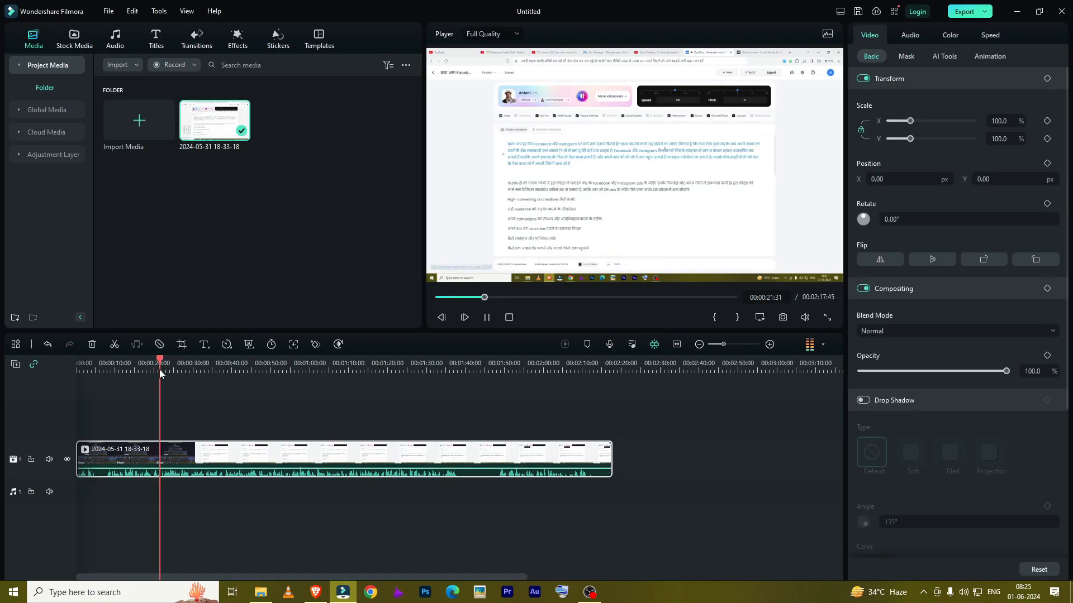
click(136, 366)
click(124, 366)
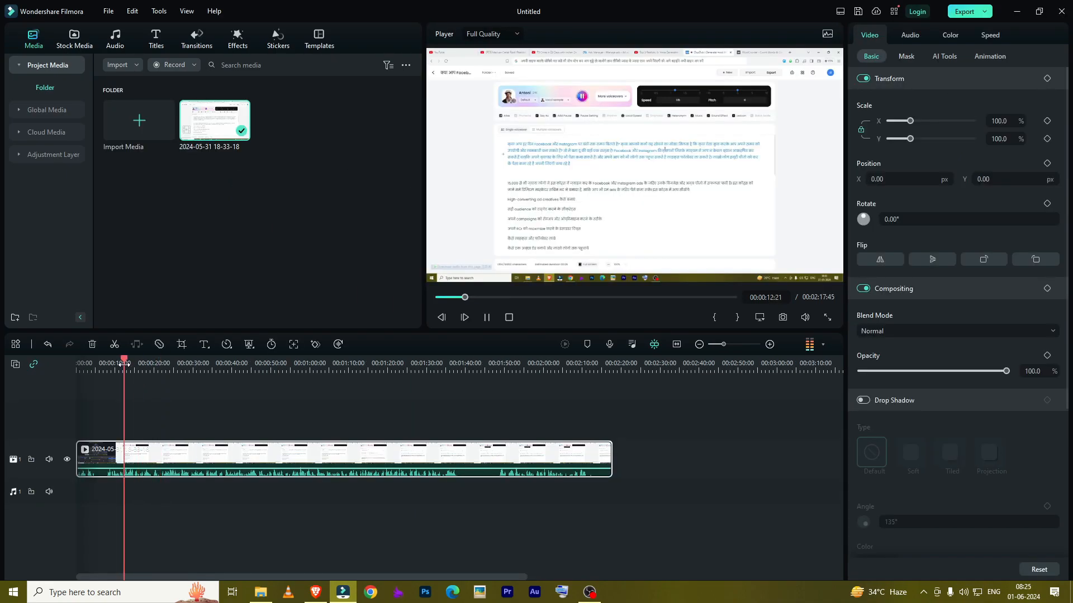
click(103, 364)
key(space)
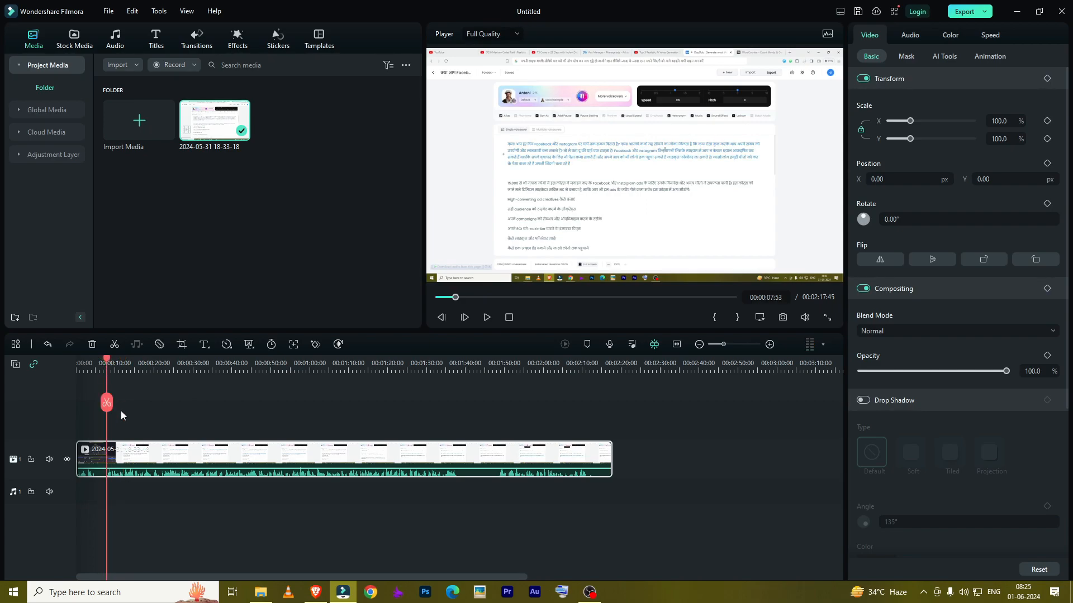
click(106, 402)
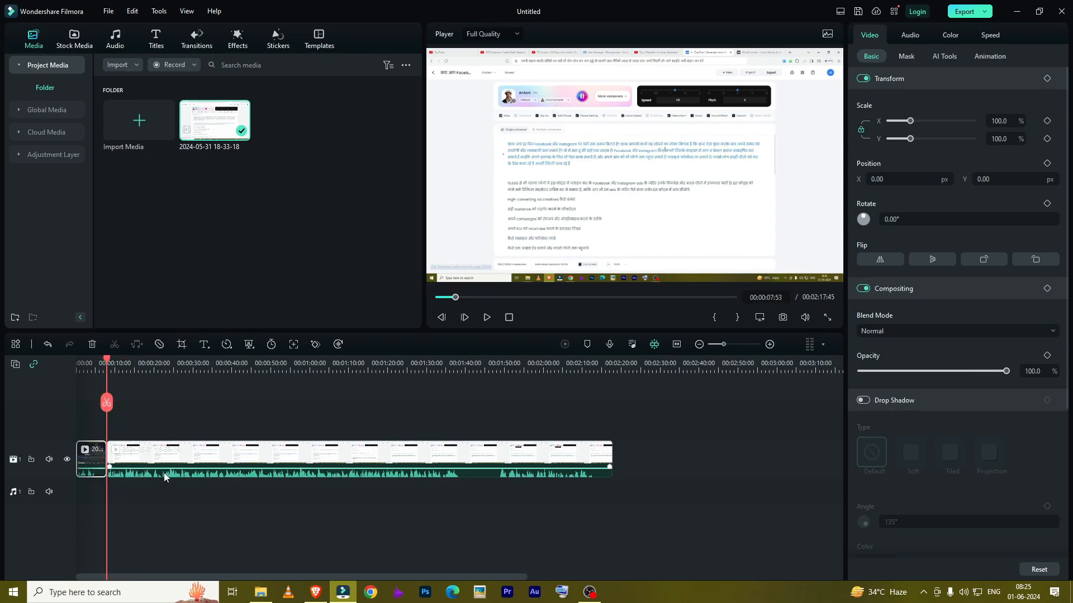
key(Delete)
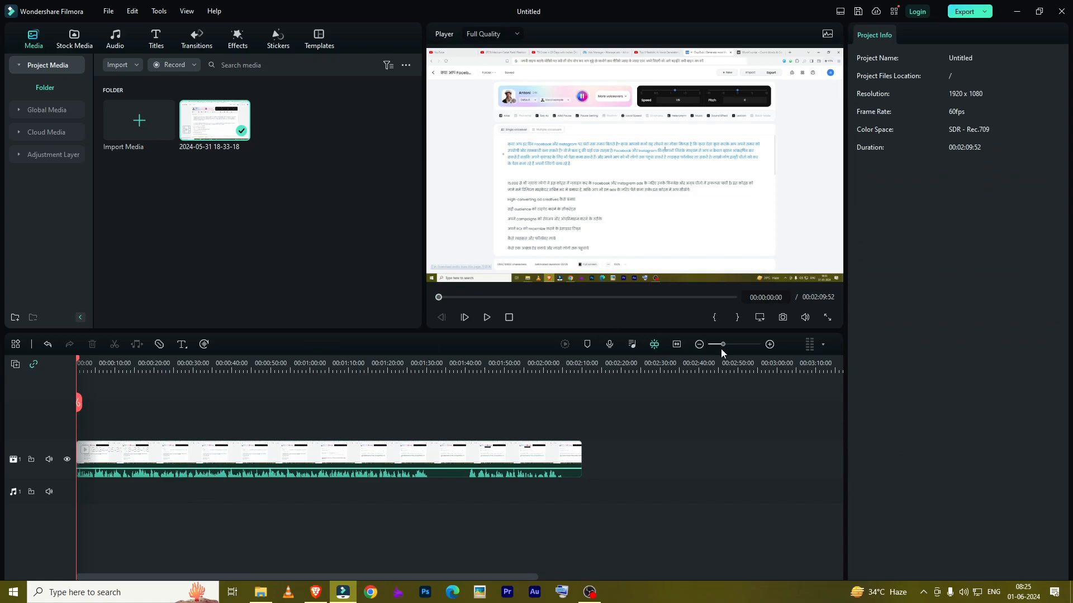
Play the trimmed clip from its start, split it at 00:00:14:10, and delete everything after the cut.
drag(723, 344, 732, 344)
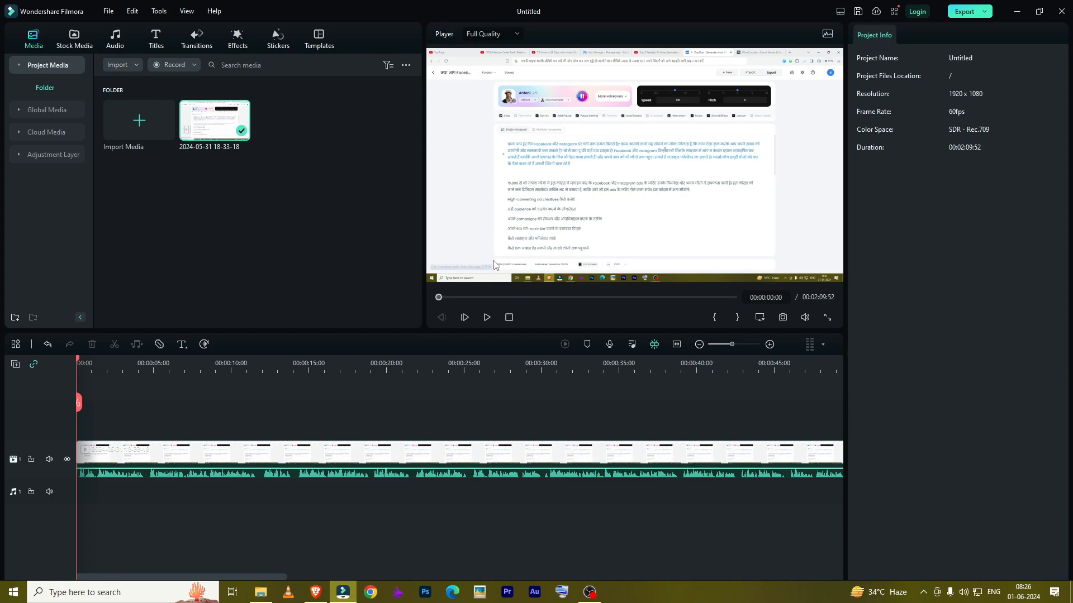
key(space)
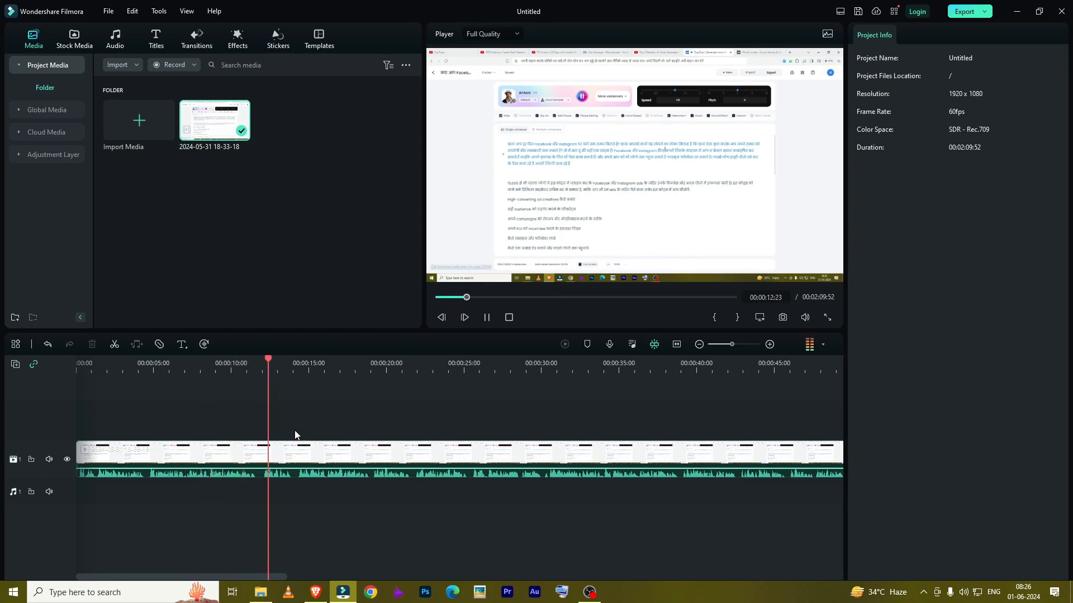
key(space)
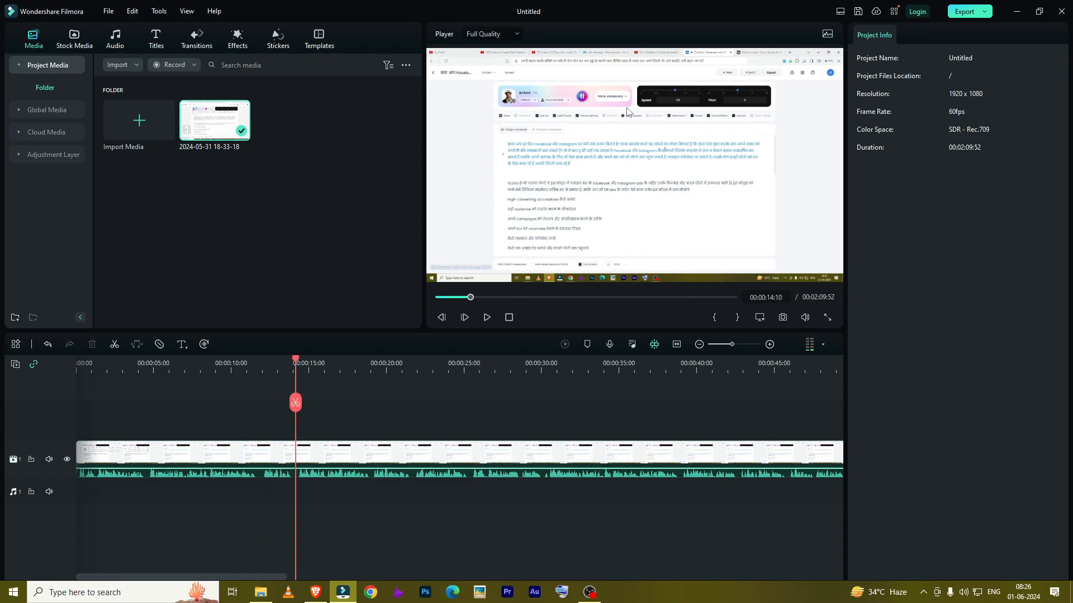
click(397, 453)
click(296, 405)
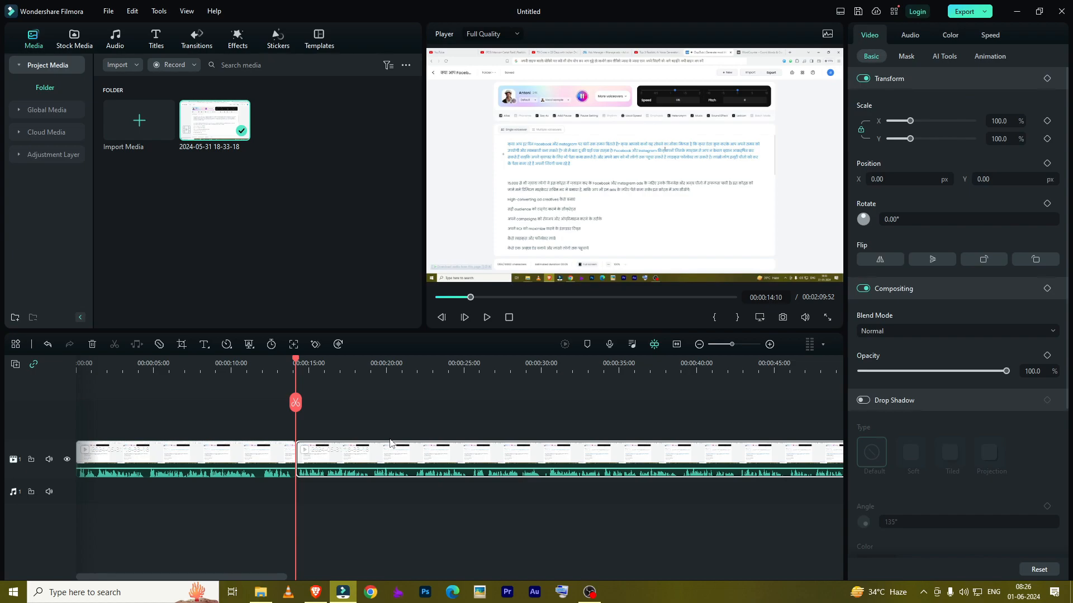
key(Delete)
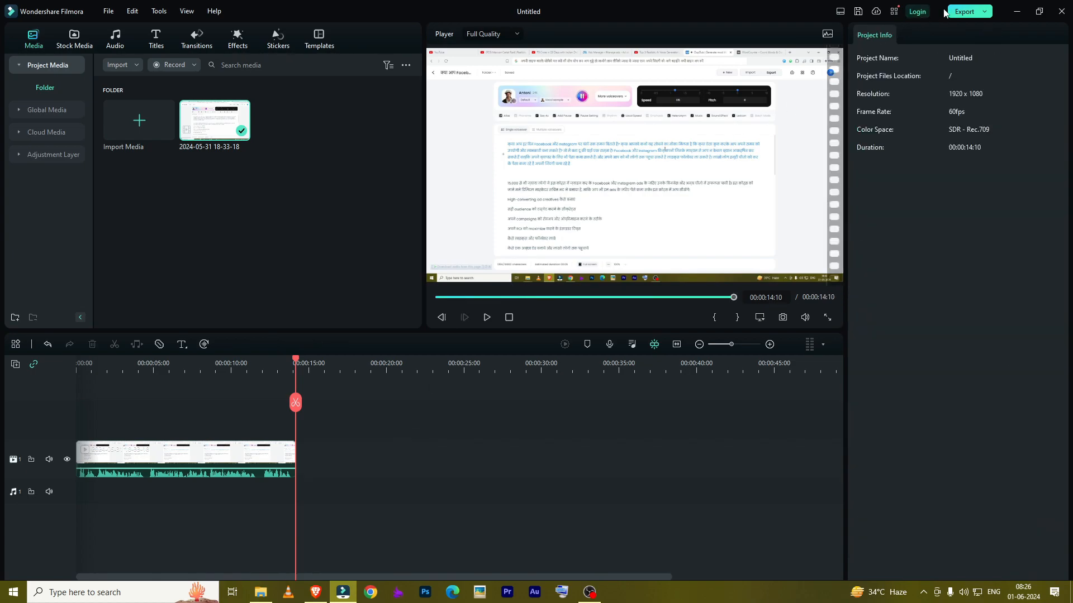
Examine the WAV and MP3 options in the export settings and close them without exporting.
click(966, 14)
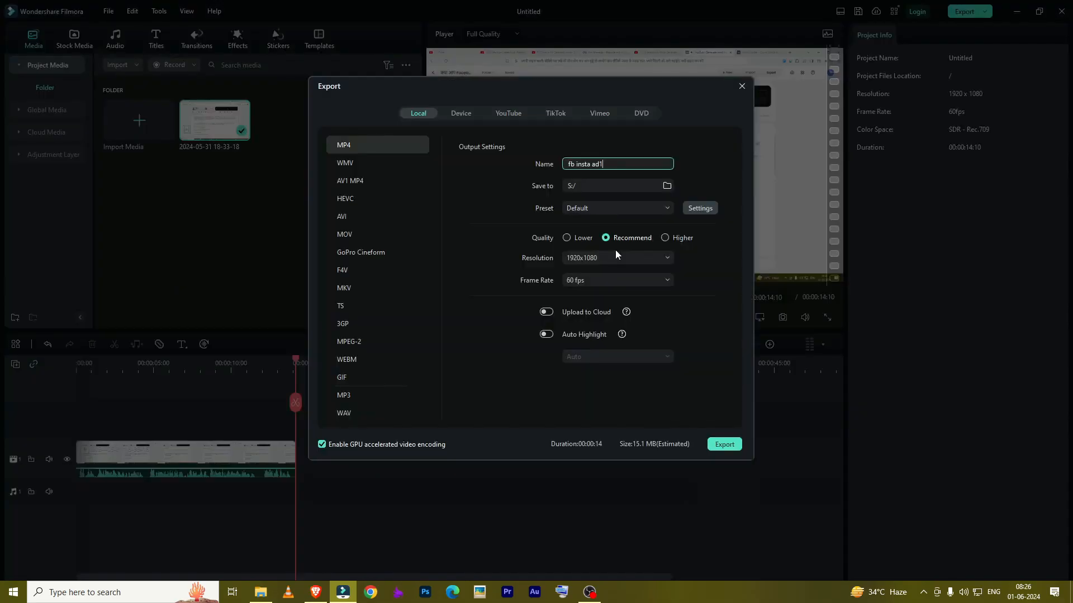
click(362, 411)
click(376, 395)
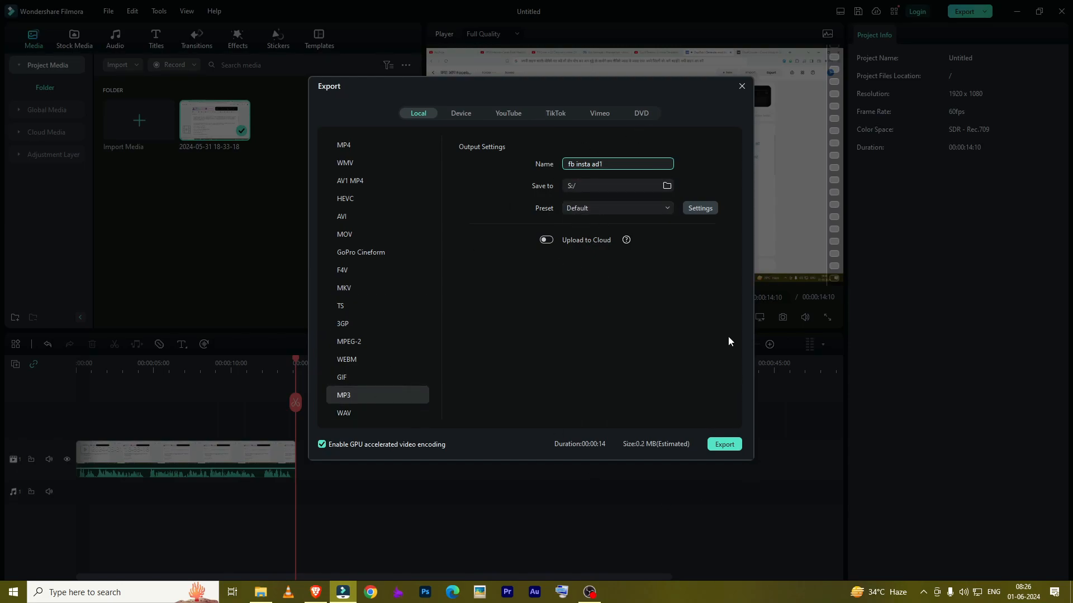
click(740, 86)
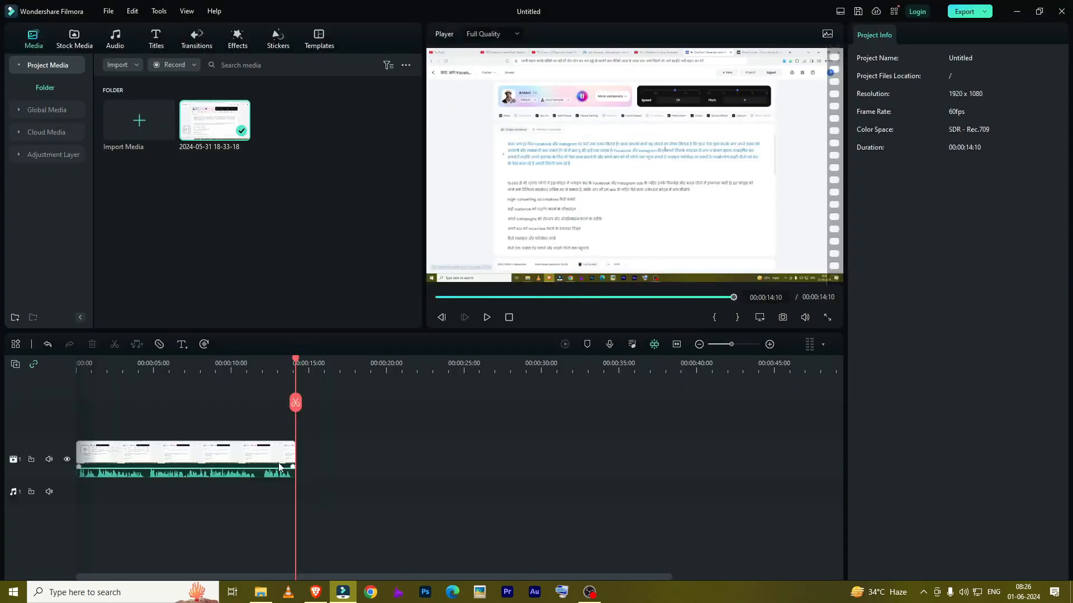
Open fb insta ad.wav in VLC, listen to its start and a section near the middle, and pause playback.
click(261, 592)
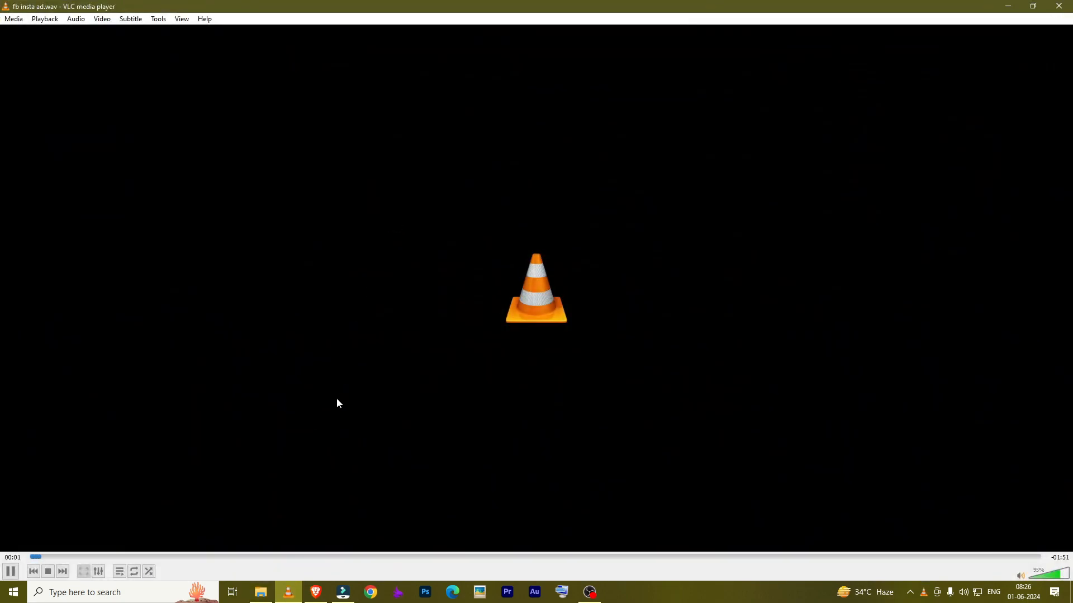
key(space)
drag(142, 557, 488, 559)
click(530, 558)
key(space)
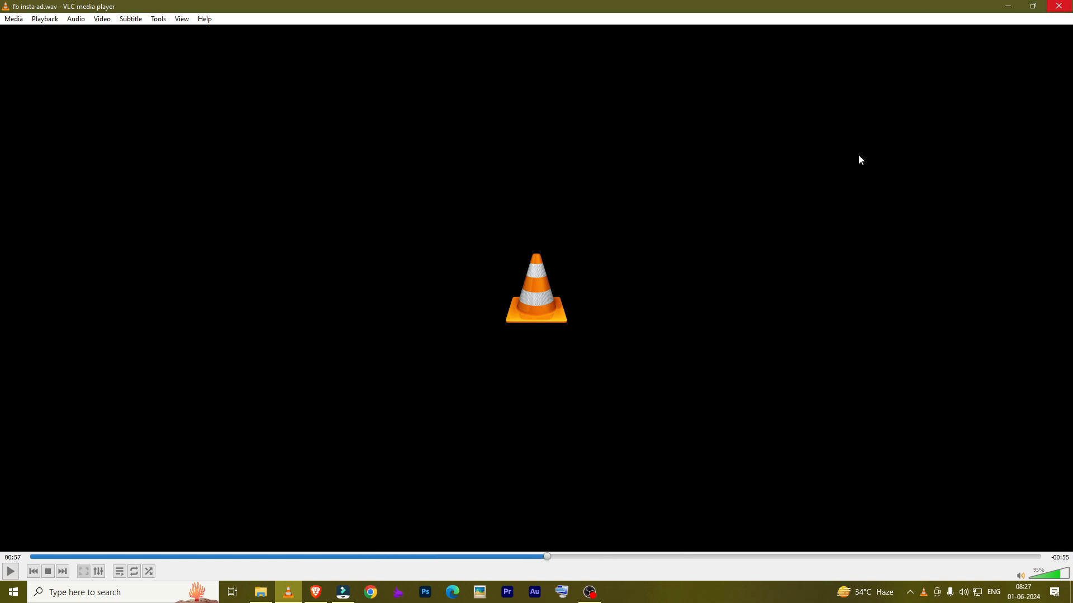
Switch back to the browser, view the Pika home page, and return to the DupDub voiceover script.
click(315, 592)
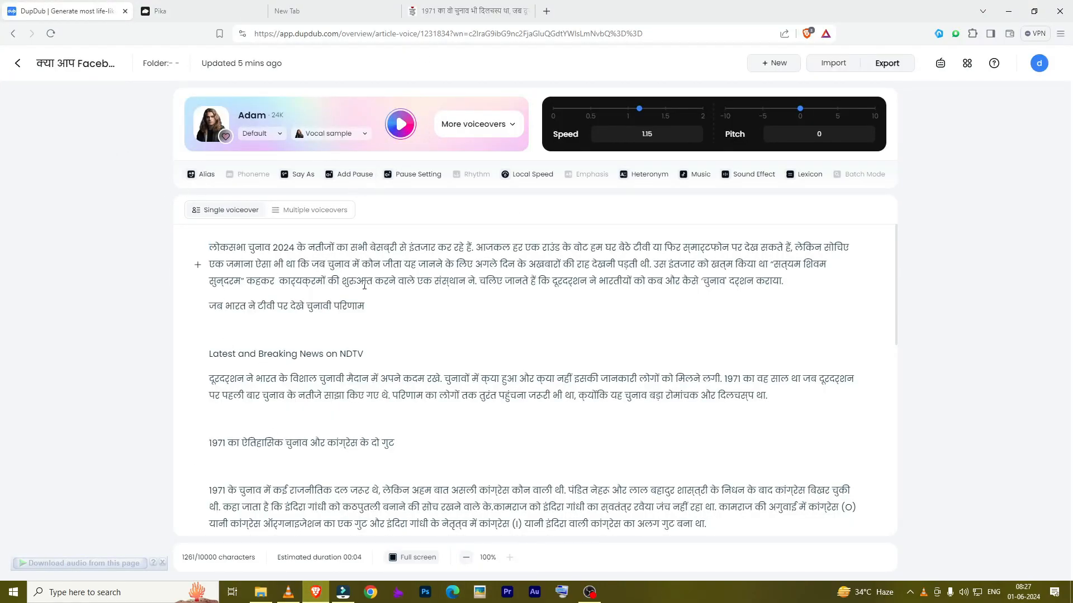
click(185, 11)
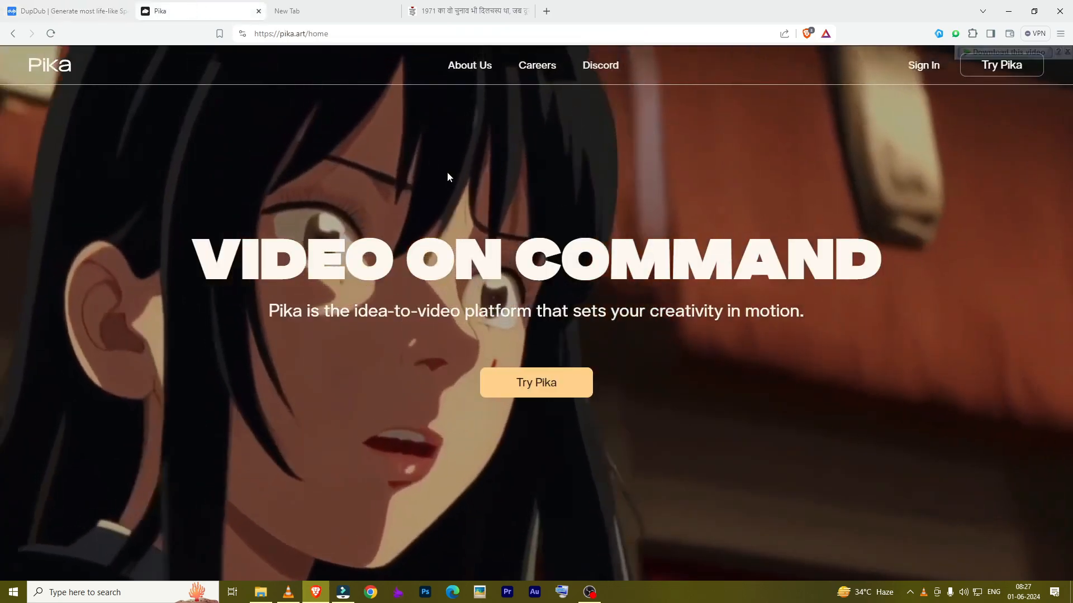
click(103, 18)
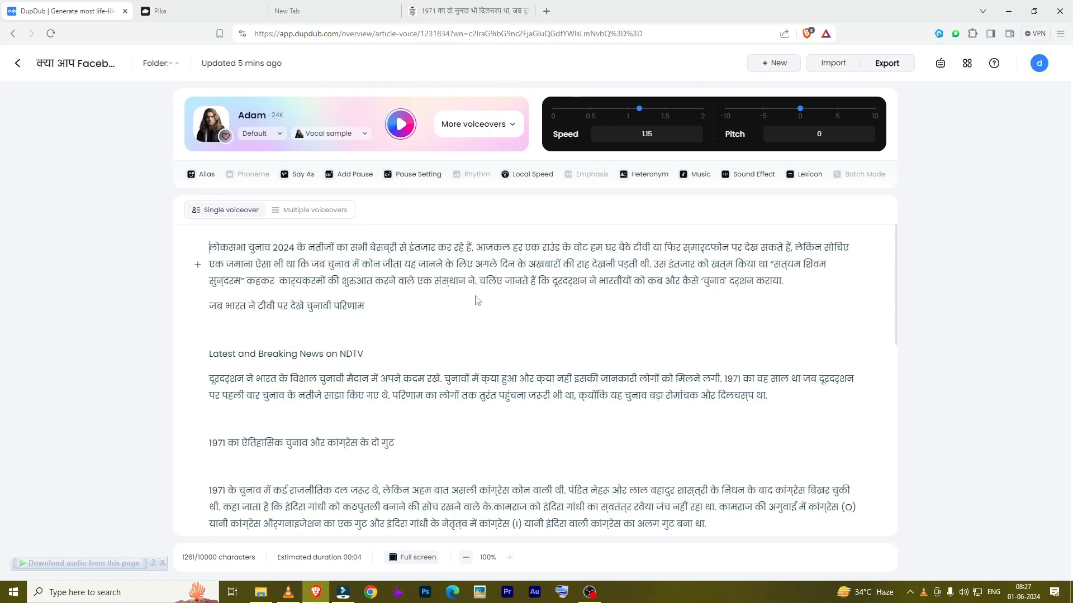
Read through the news script paragraphs again, checking the OBS recording in between.
scroll(458, 288, down, 15)
scroll(326, 413, down, 1)
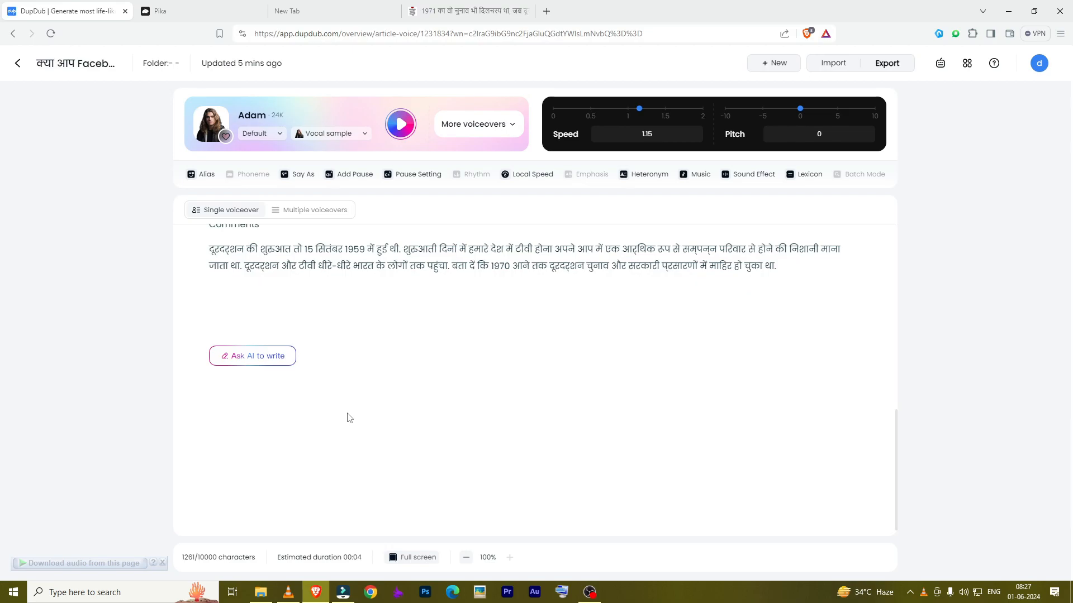
scroll(376, 405, up, 5)
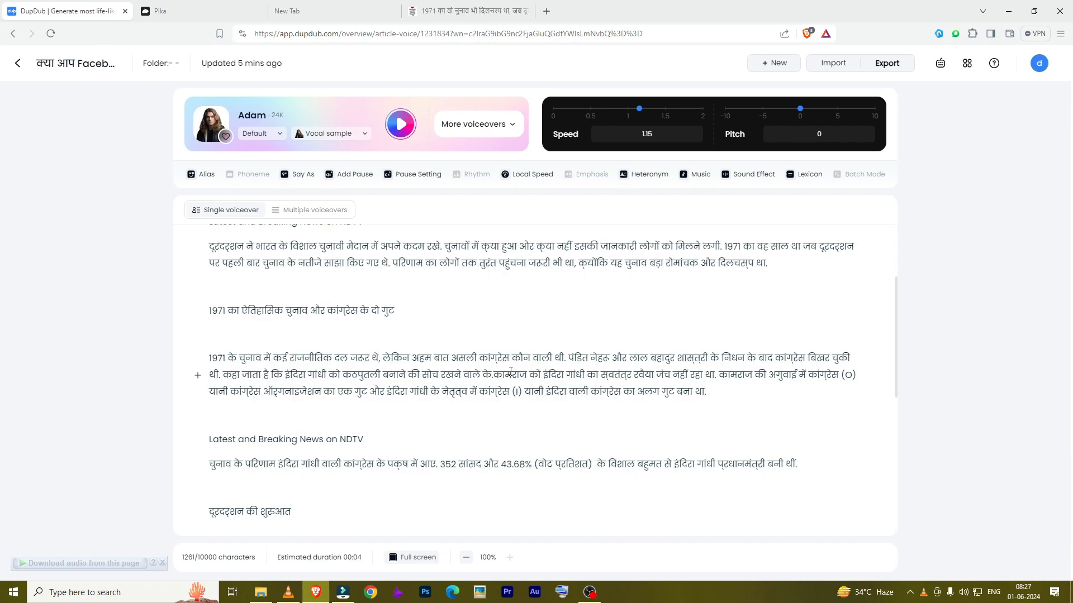
click(590, 593)
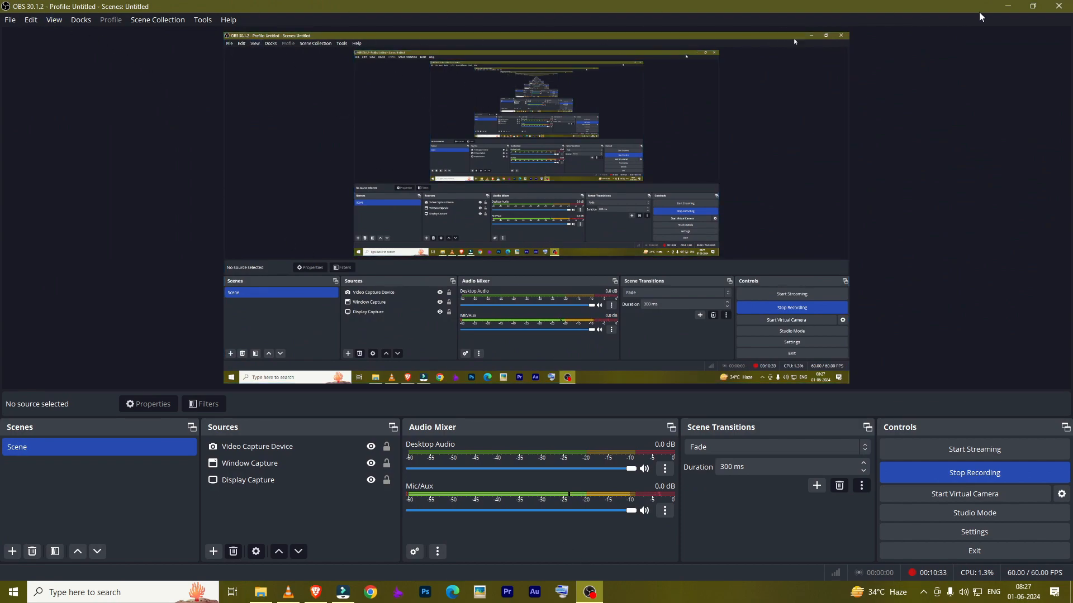
click(1007, 6)
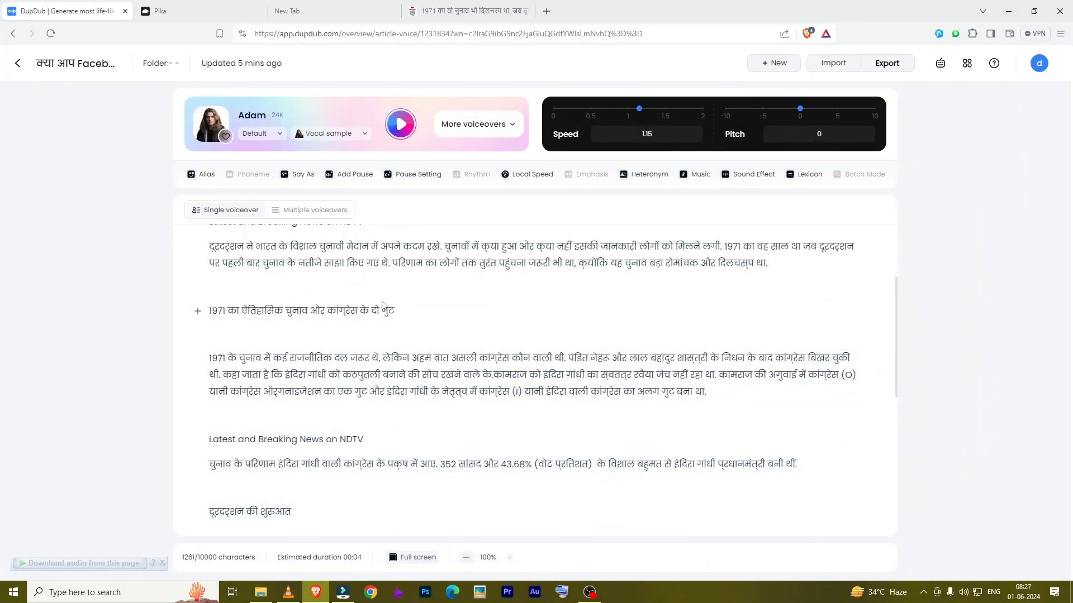
scroll(491, 343, down, 3)
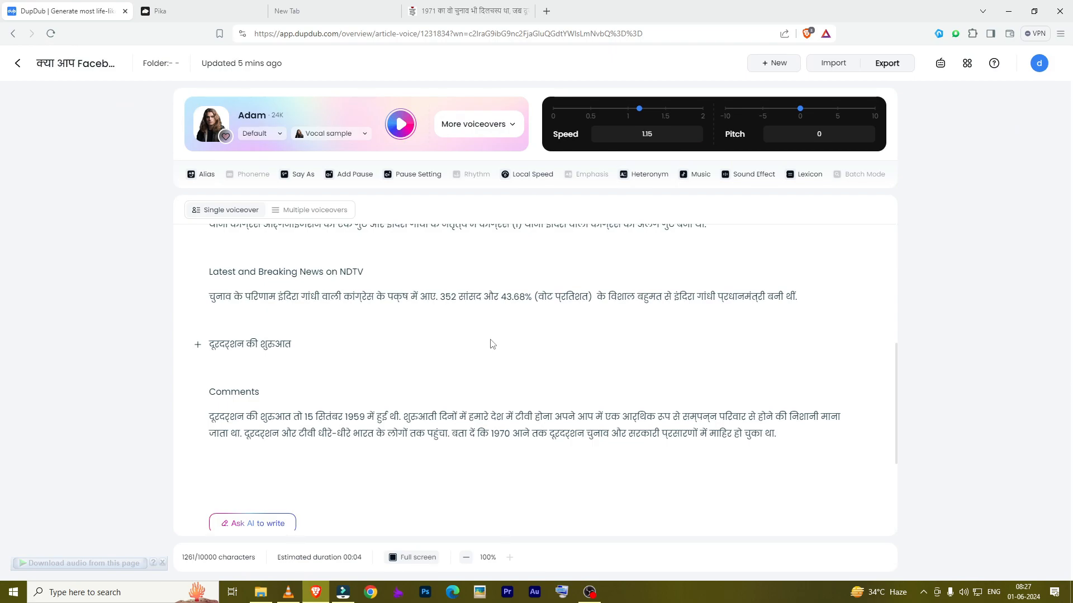
scroll(491, 343, up, 4)
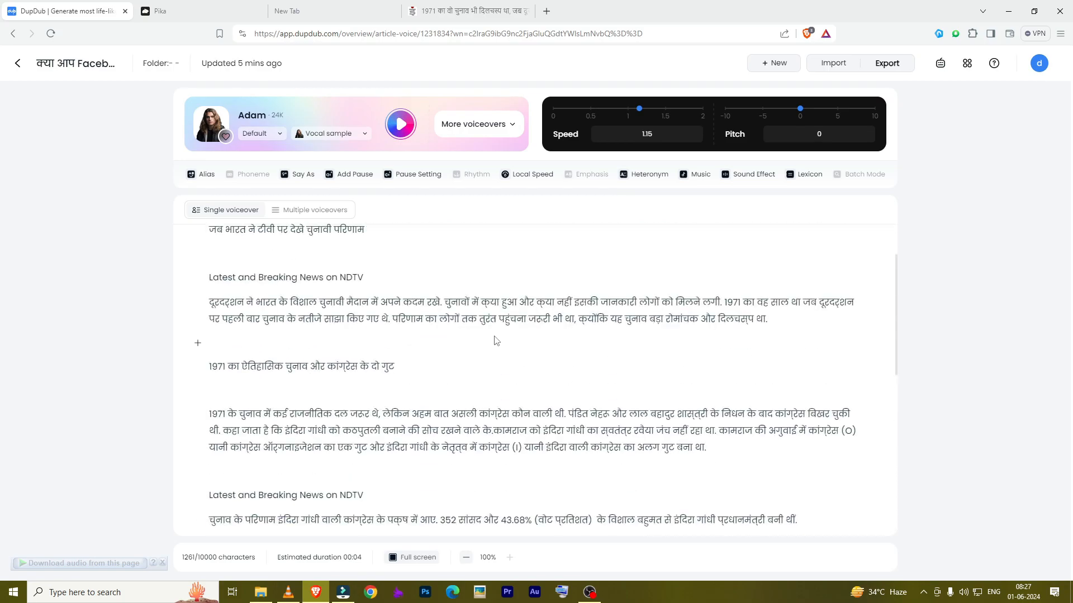